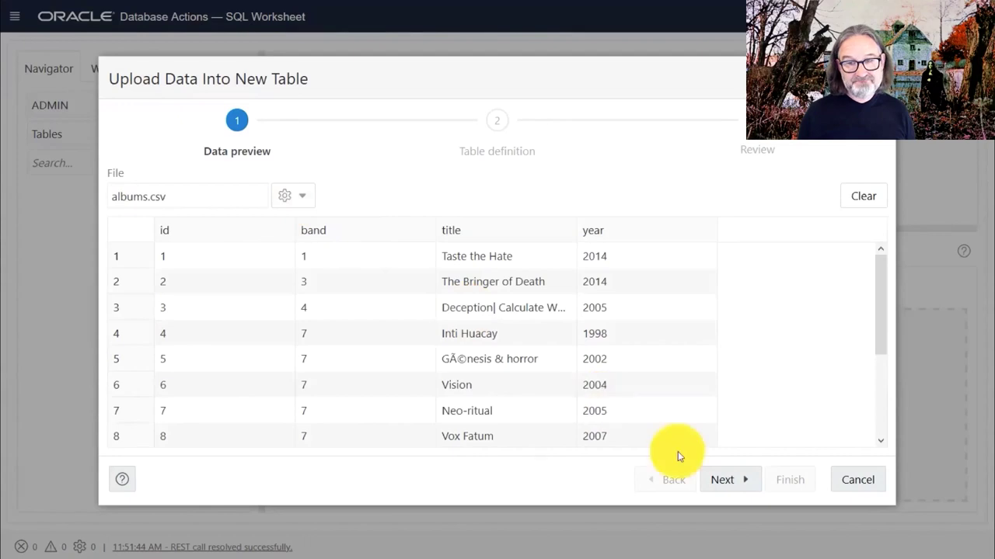
Change the ID and BAND columns of albums.csv to the NUMBER data type.
{"action": "left_click", "coordinate": [727, 480]}
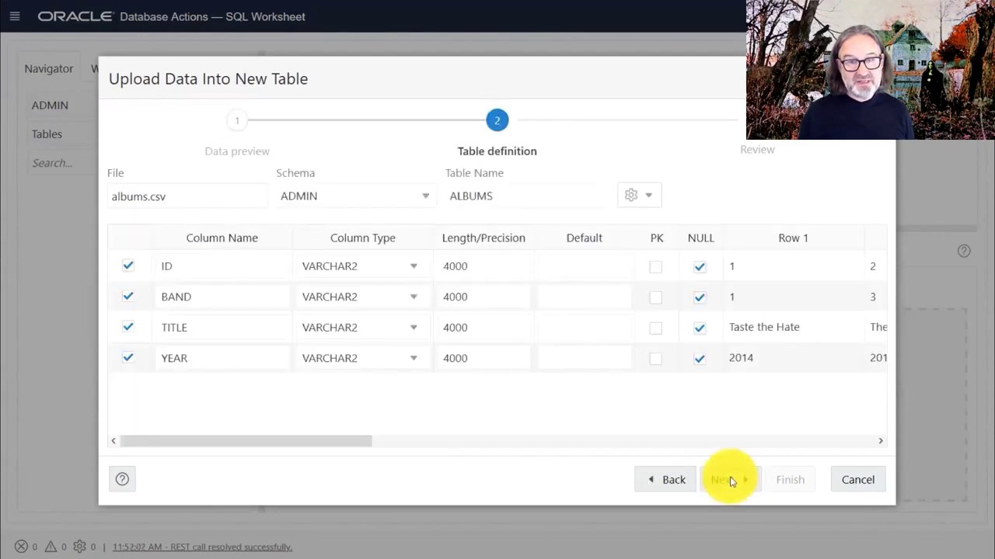
{"action": "left_click", "coordinate": [410, 272]}
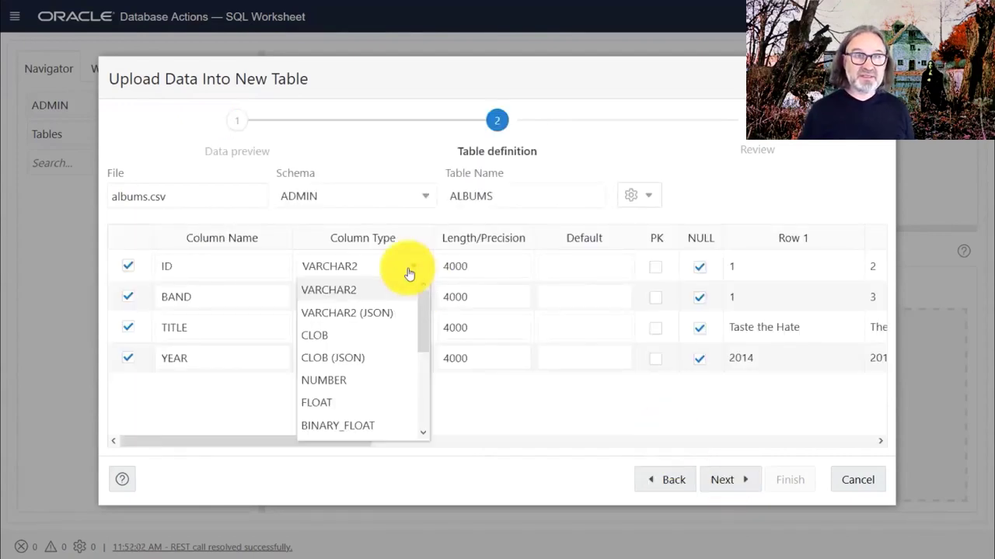
{"action": "left_click", "coordinate": [390, 380]}
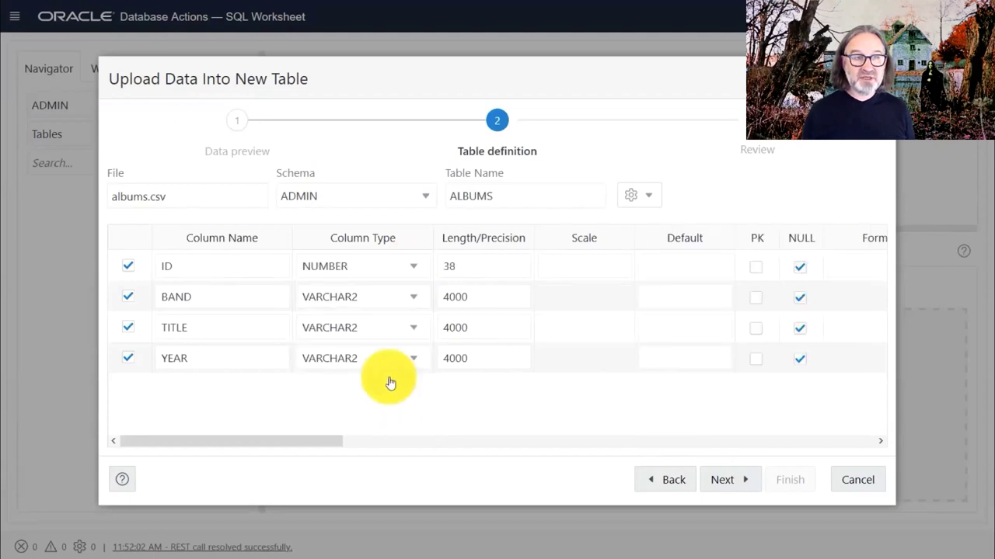
{"action": "left_click", "coordinate": [412, 303]}
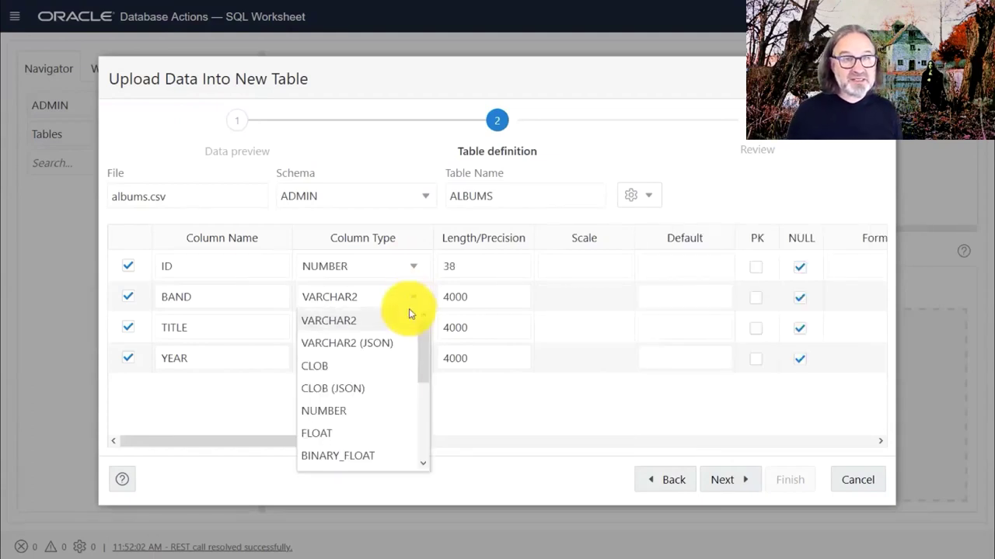
{"action": "left_click", "coordinate": [387, 407]}
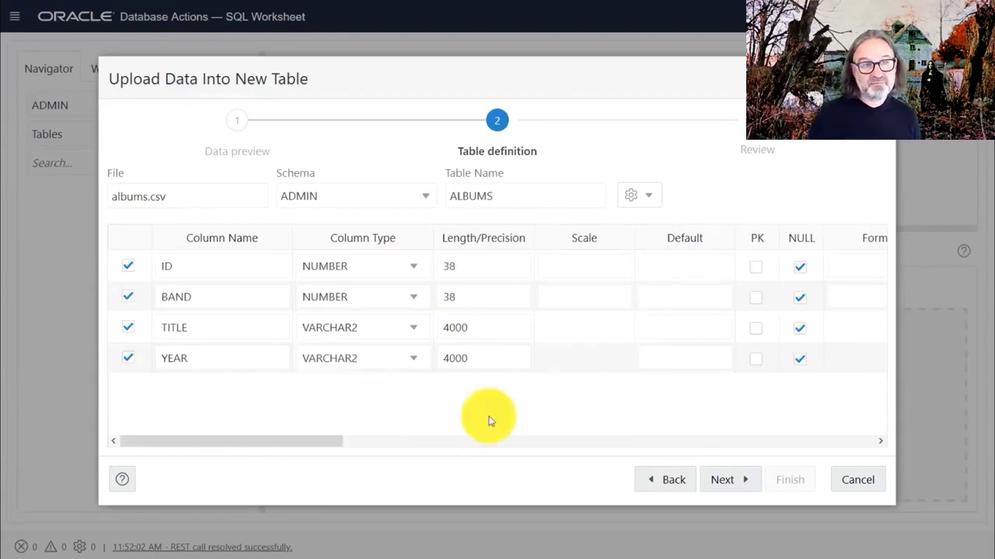
Review the ALBUMS DDL and column mapping, then create the table and load the data.
{"action": "left_click", "coordinate": [741, 481]}
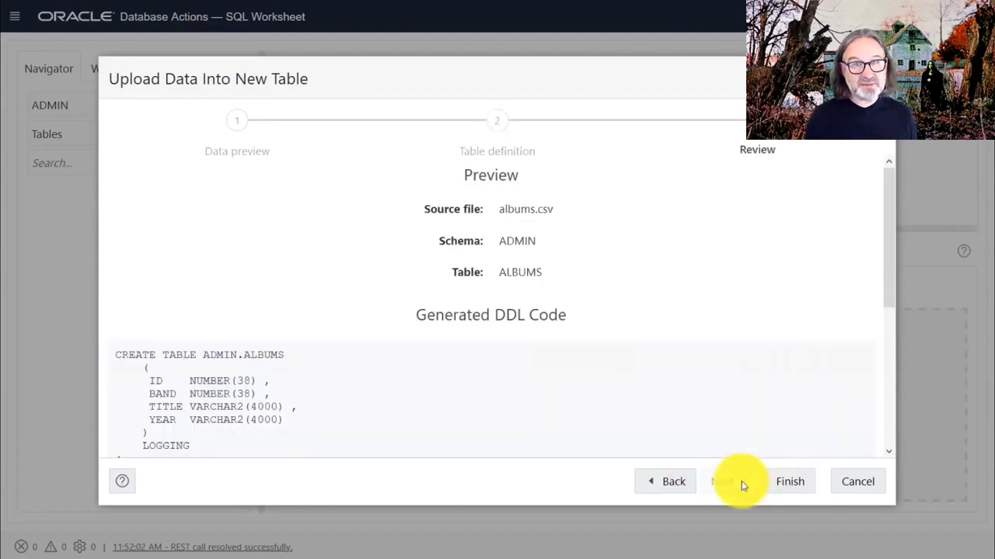
{"action": "scroll", "coordinate": [734, 423], "scroll_direction": "down", "scroll_amount": 2}
{"action": "scroll", "coordinate": [734, 435], "scroll_direction": "down", "scroll_amount": 2}
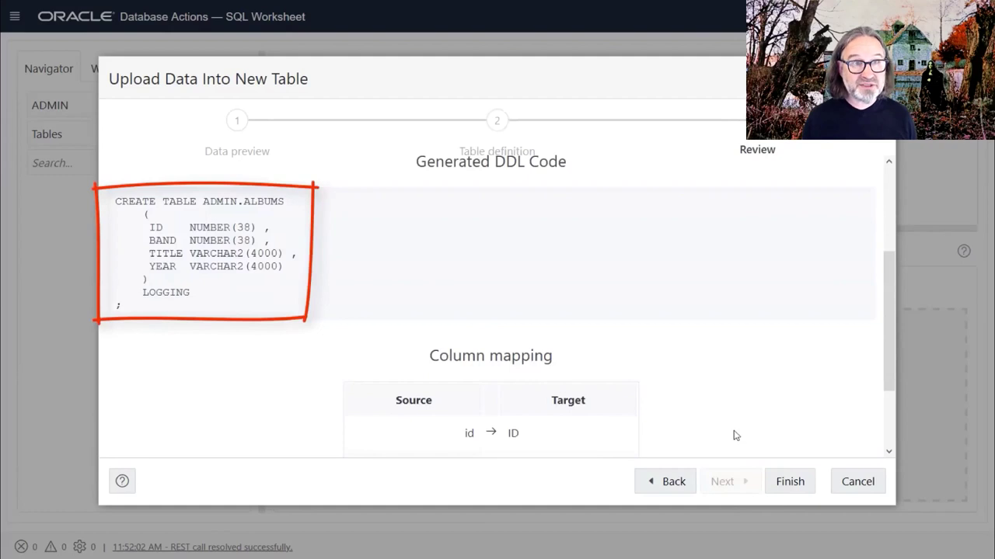
{"action": "scroll", "coordinate": [734, 436], "scroll_direction": "down", "scroll_amount": 2}
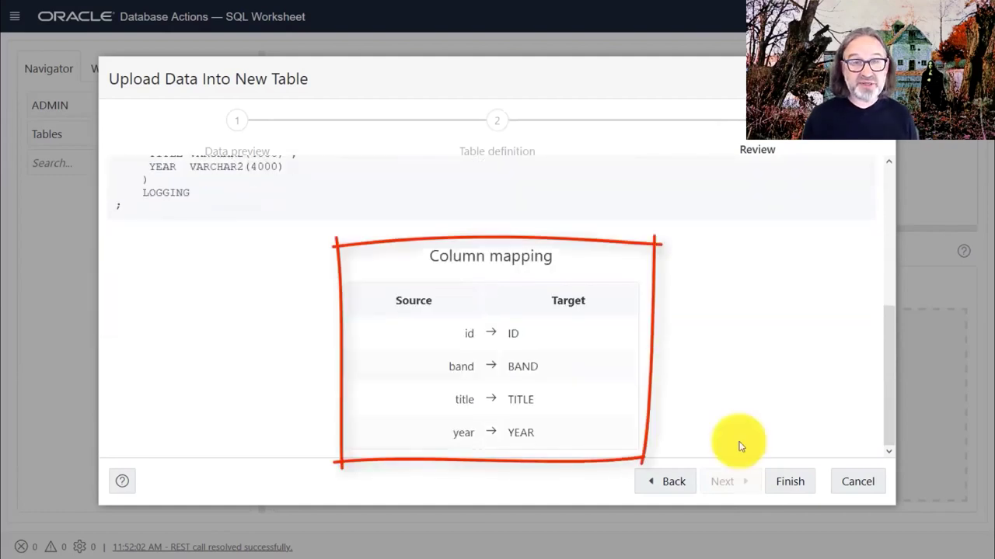
{"action": "left_click", "coordinate": [785, 481]}
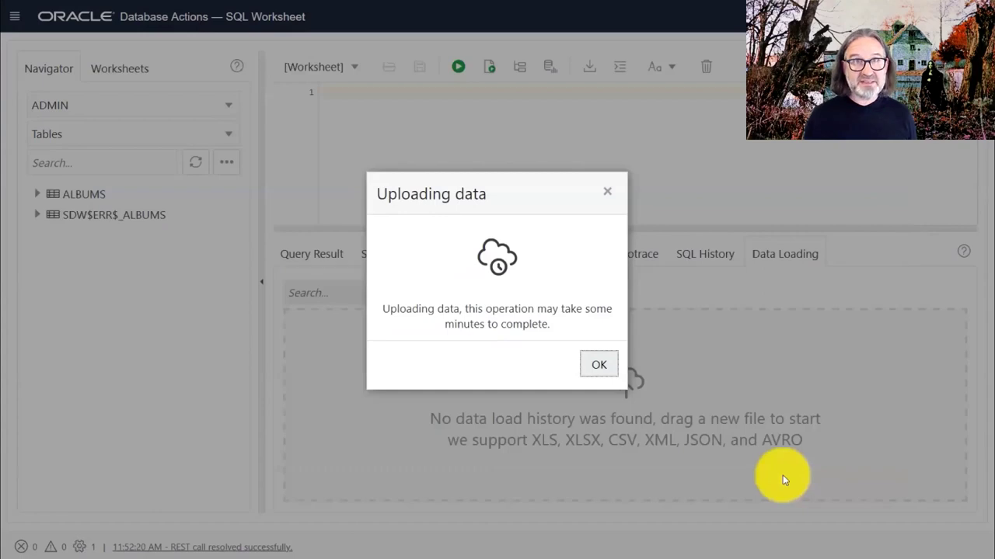
Check the load summary showing 28069 rows loaded with no failures.
{"action": "left_click", "coordinate": [594, 366]}
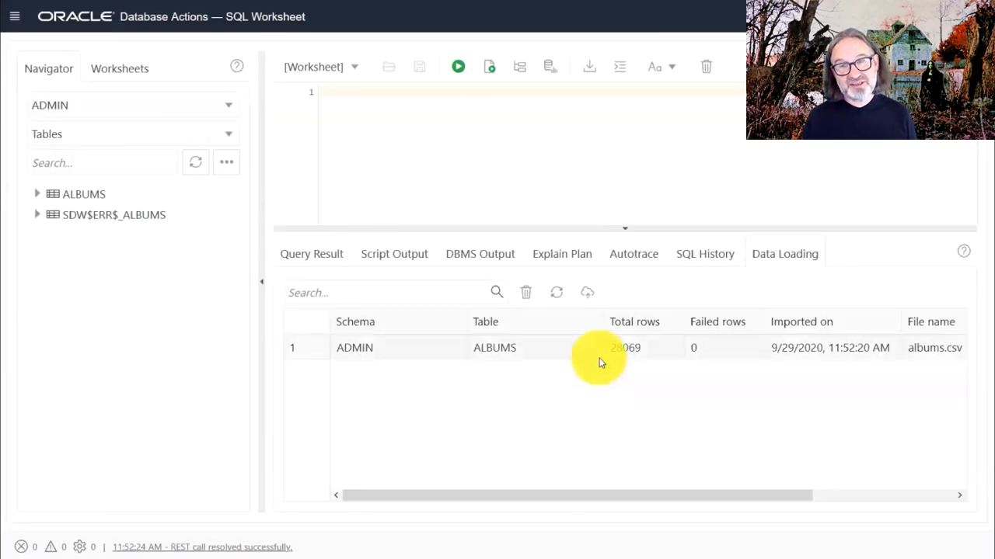
{"action": "left_click", "coordinate": [599, 355]}
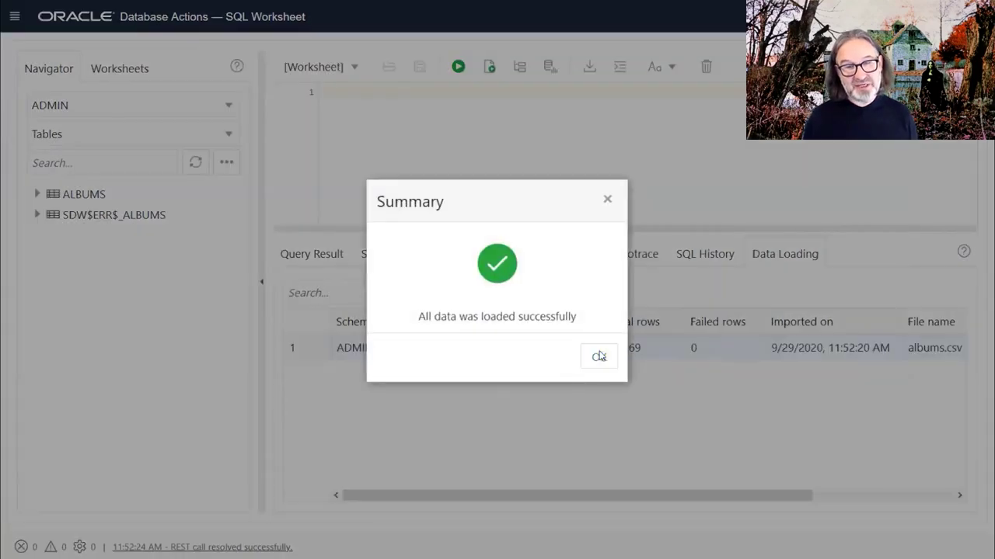
{"action": "left_click", "coordinate": [598, 356]}
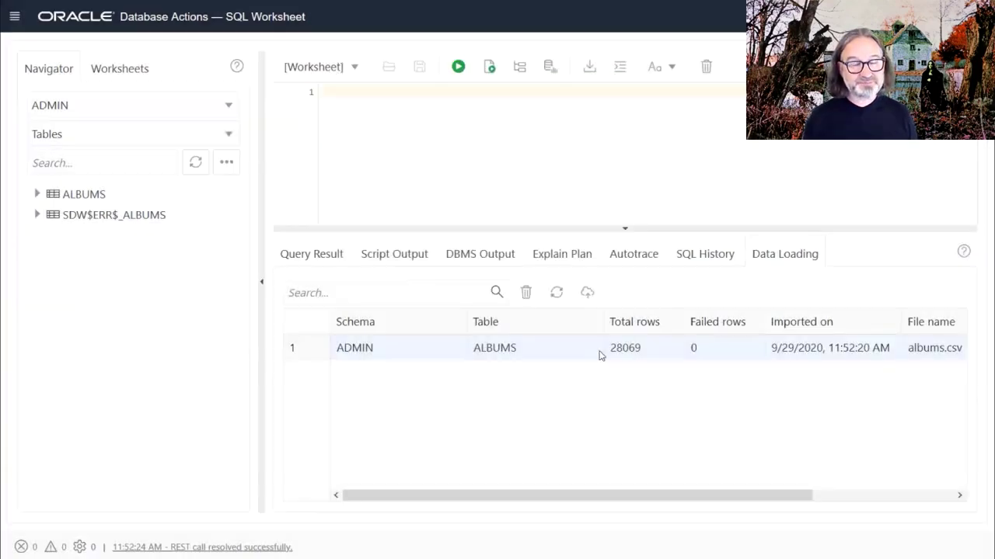
Run 'select * from albums' in the worksheet and scroll through the returned rows.
{"action": "left_click", "coordinate": [541, 181]}
{"action": "type", "text": "select "}
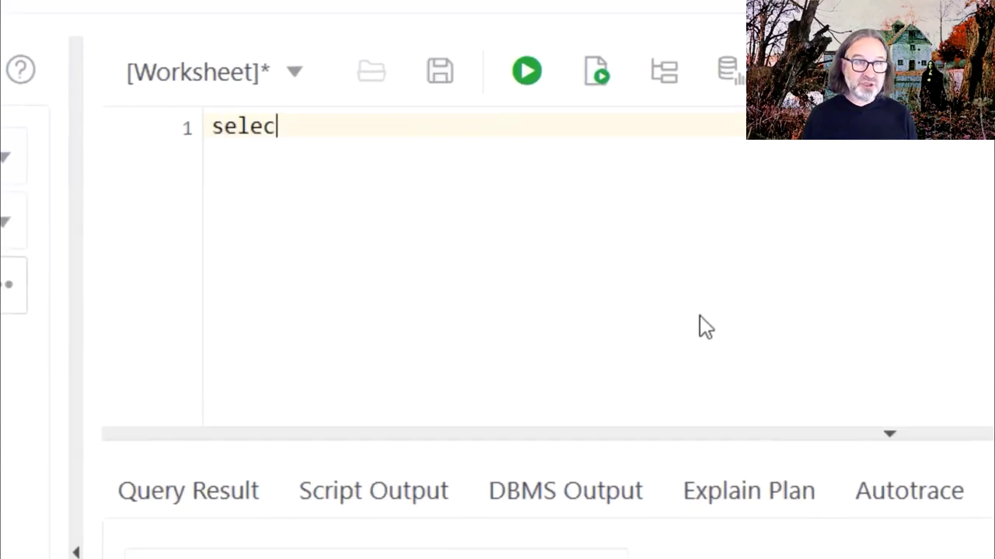
{"action": "type", "text": "* from albums"}
{"action": "key", "text": "ctrl+a"}
{"action": "key", "text": "ctrl+Return"}
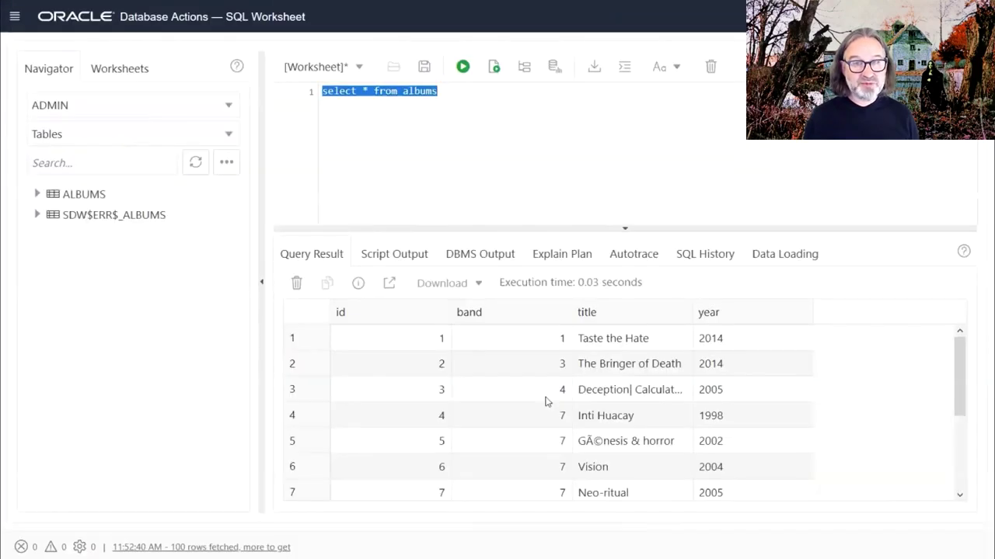
{"action": "scroll", "coordinate": [544, 402], "scroll_direction": "down", "scroll_amount": 3}
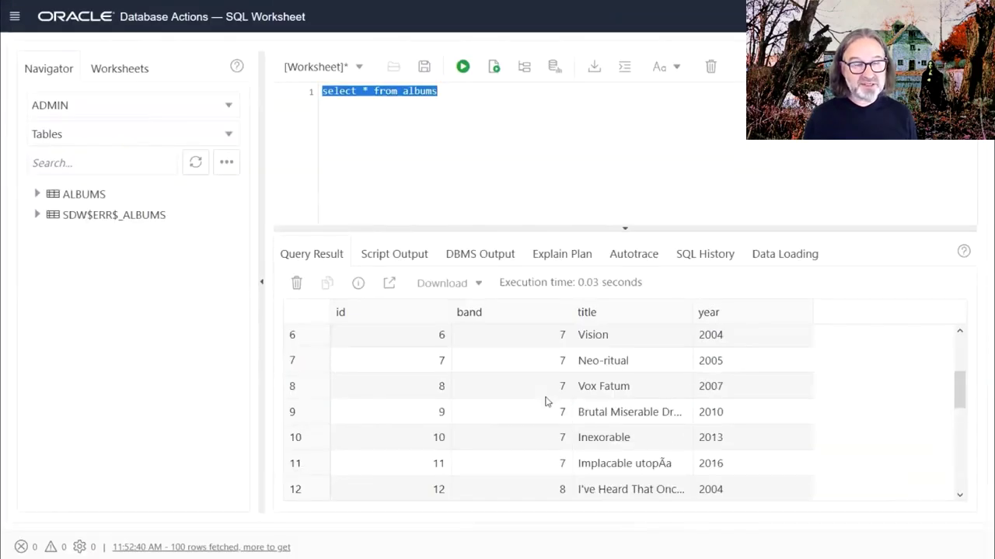
{"action": "scroll", "coordinate": [545, 402], "scroll_direction": "down", "scroll_amount": 5}
{"action": "scroll", "coordinate": [545, 402], "scroll_direction": "down", "scroll_amount": 5}
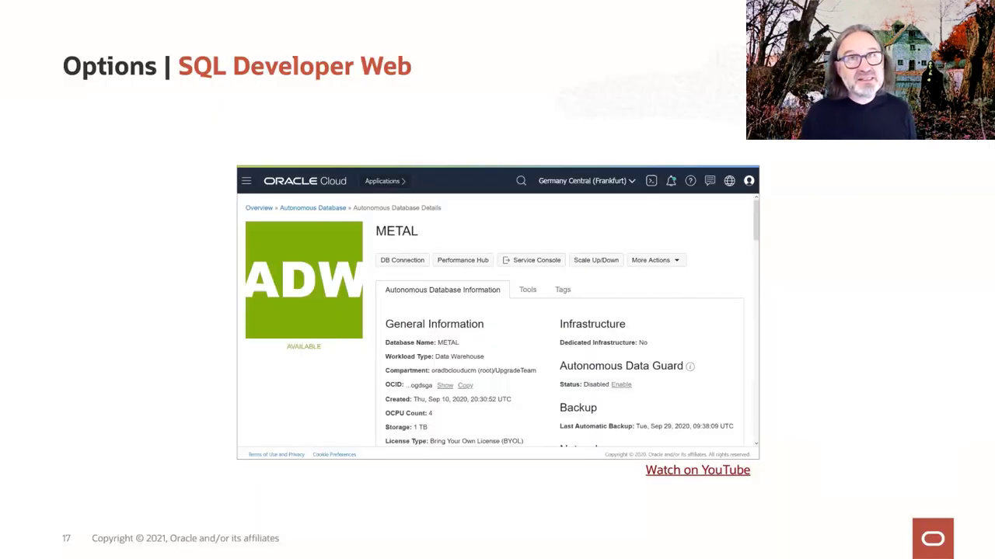
Advance through the options slides to the SQL Developer video and play it full screen.
{"action": "key", "text": "Right"}
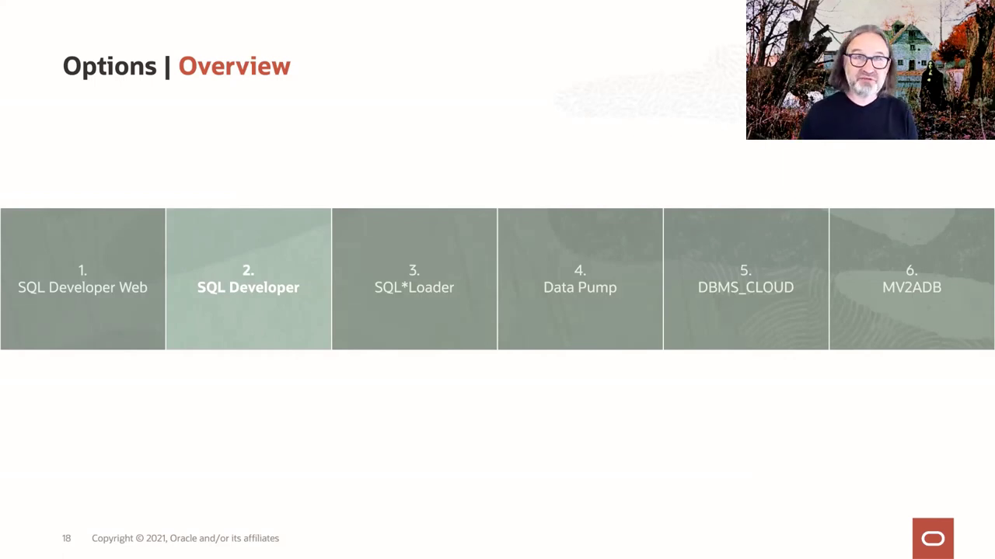
{"action": "key", "text": "Right"}
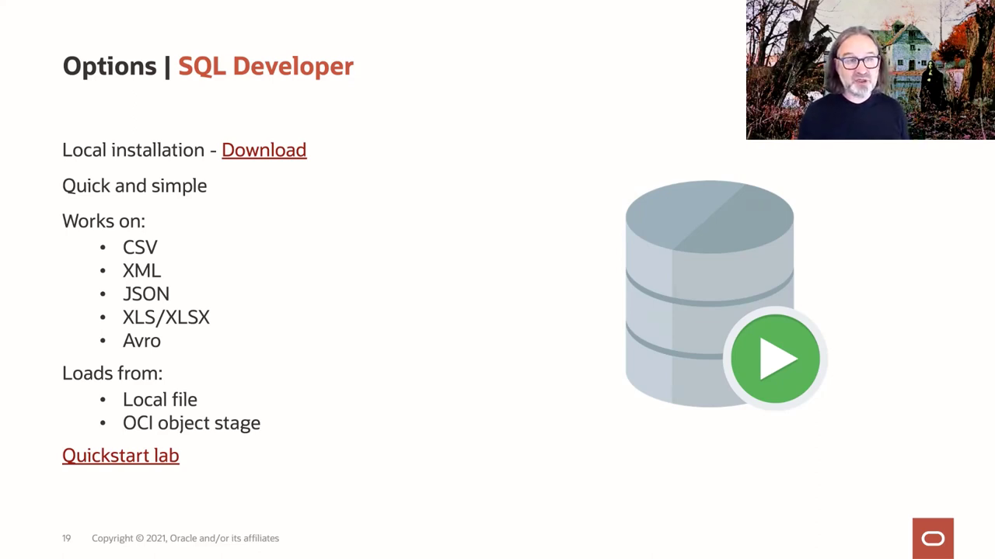
{"action": "key", "text": "Right"}
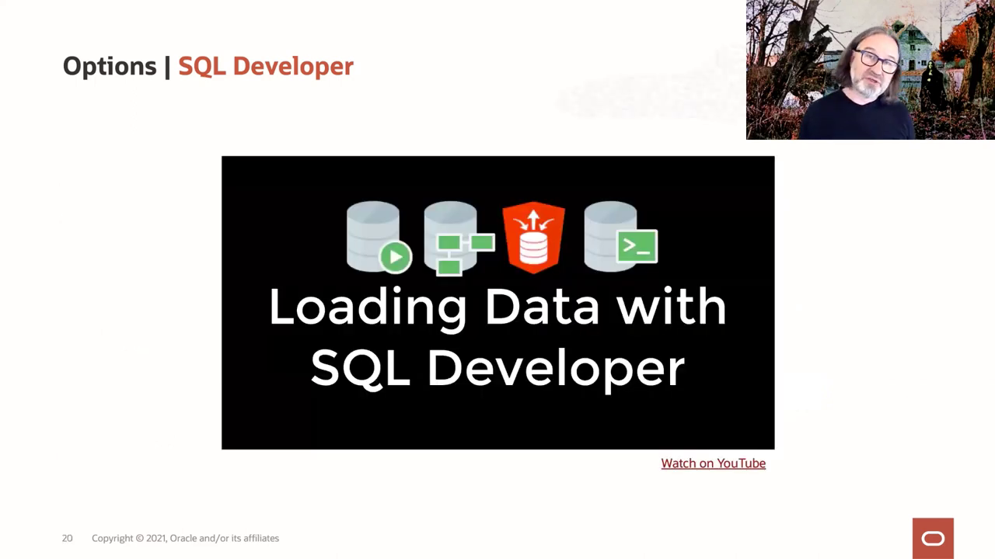
{"action": "key", "text": "Right"}
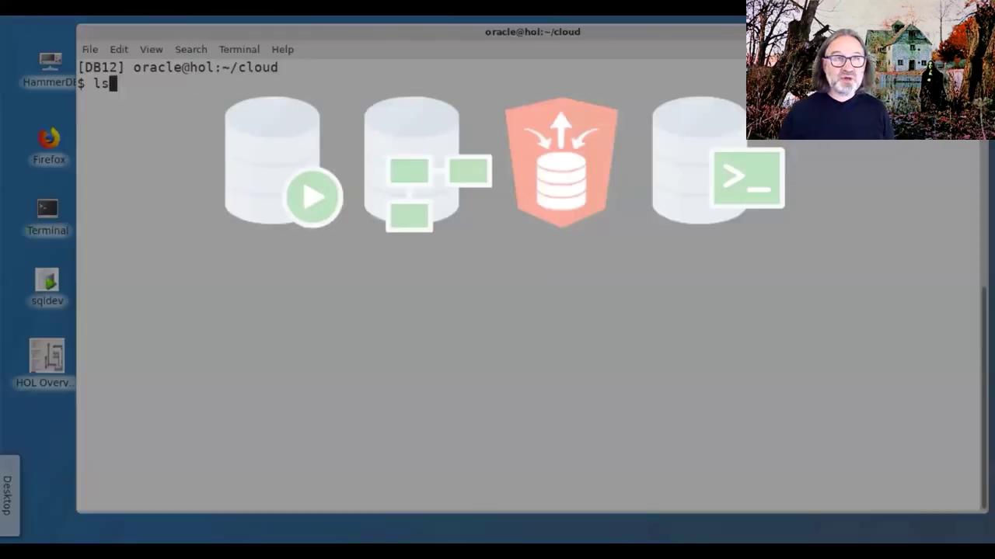
List the cloud folder's CSV files with ls -lrt and launch SQL Developer from the desktop.
{"action": "type", "text": "-lrt"}
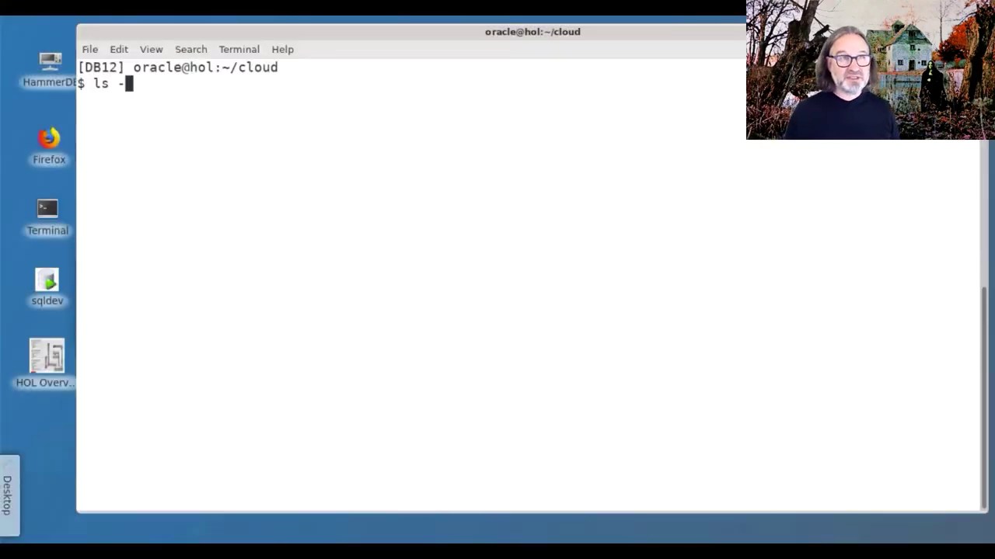
{"action": "key", "text": "Return"}
{"action": "double_click", "coordinate": [48, 286]}
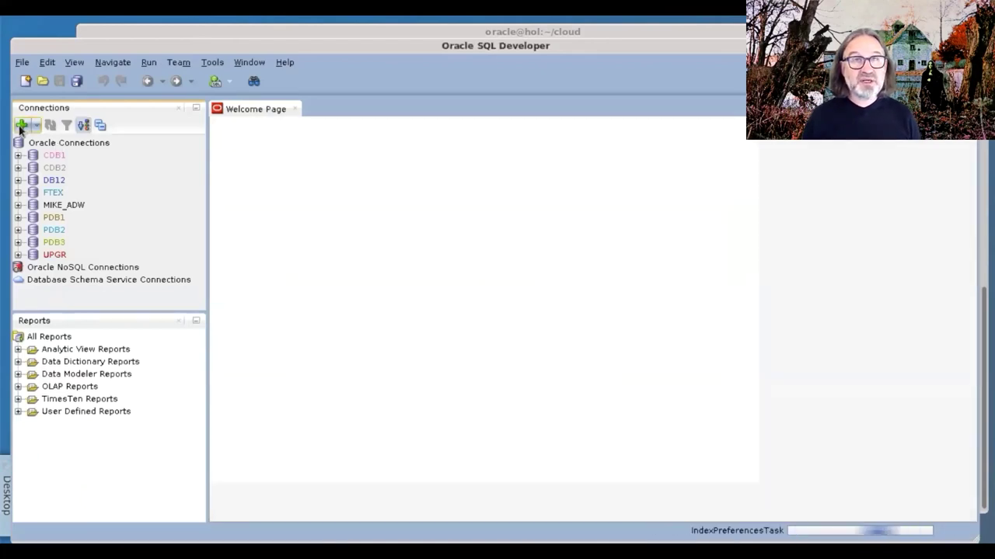
Create a new connection named ADW_METAL with user admin and a saved password.
{"action": "left_click", "coordinate": [21, 126]}
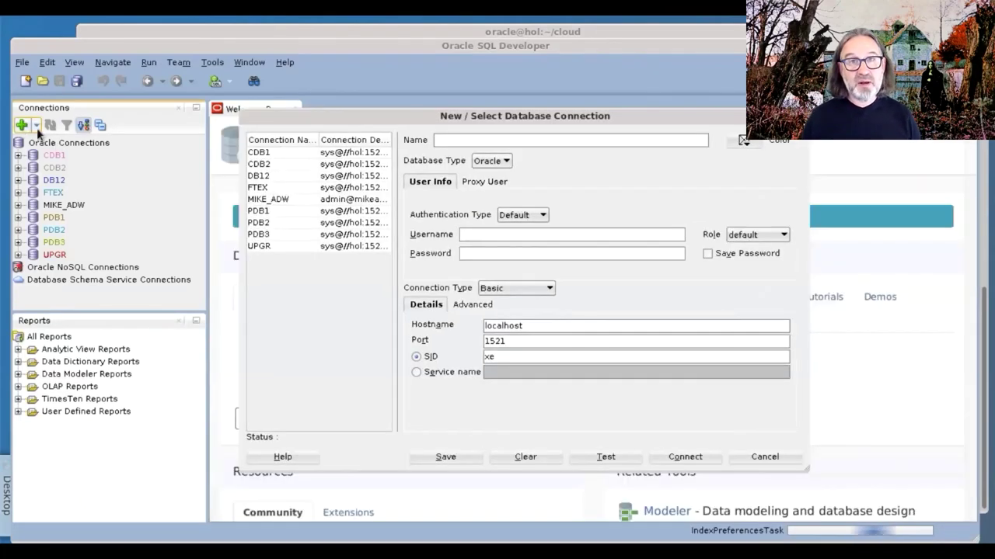
{"action": "type", "text": "ADW_METAL"}
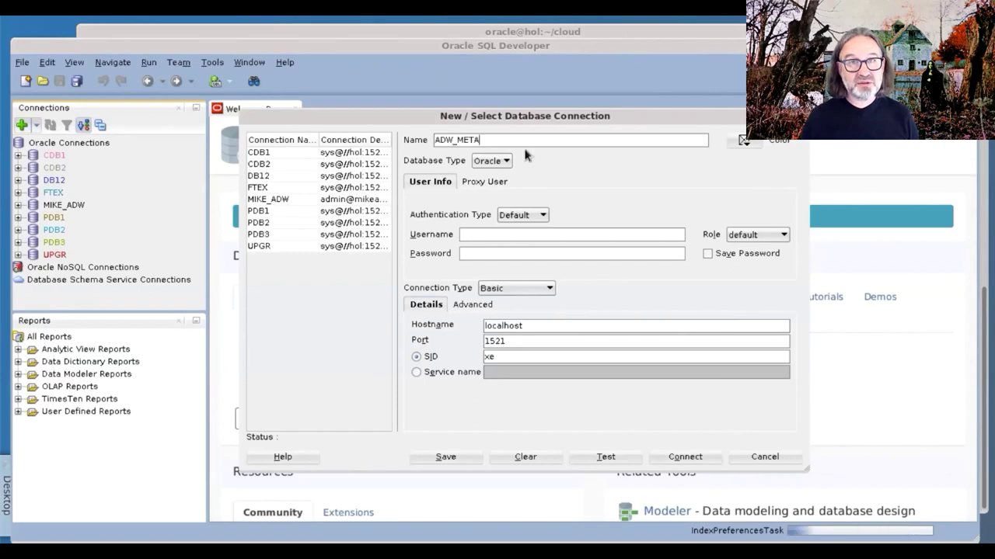
{"action": "left_click", "coordinate": [496, 235]}
{"action": "type", "text": "admin"}
{"action": "key", "text": "Tab"}
{"action": "type", "text": "••••••••••••"}
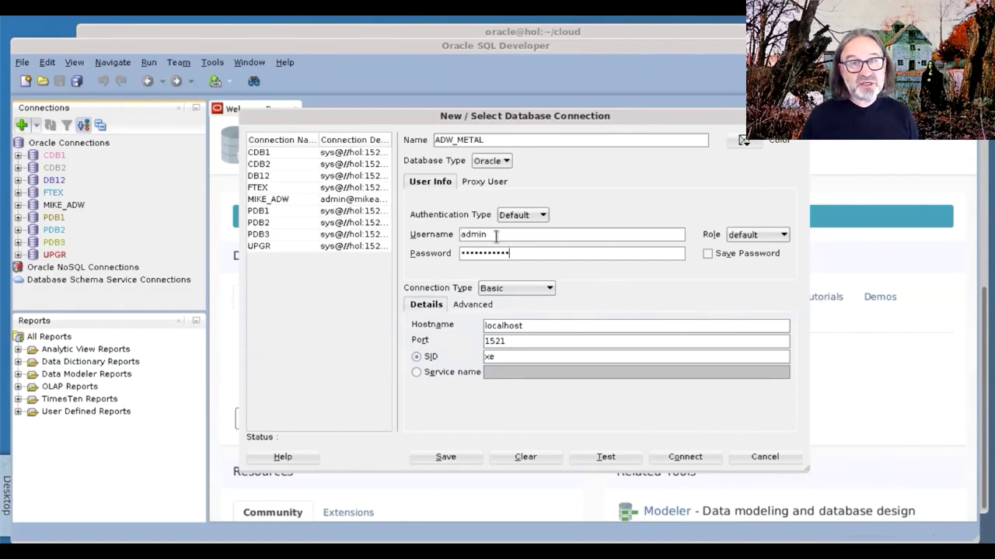
{"action": "left_click", "coordinate": [707, 253]}
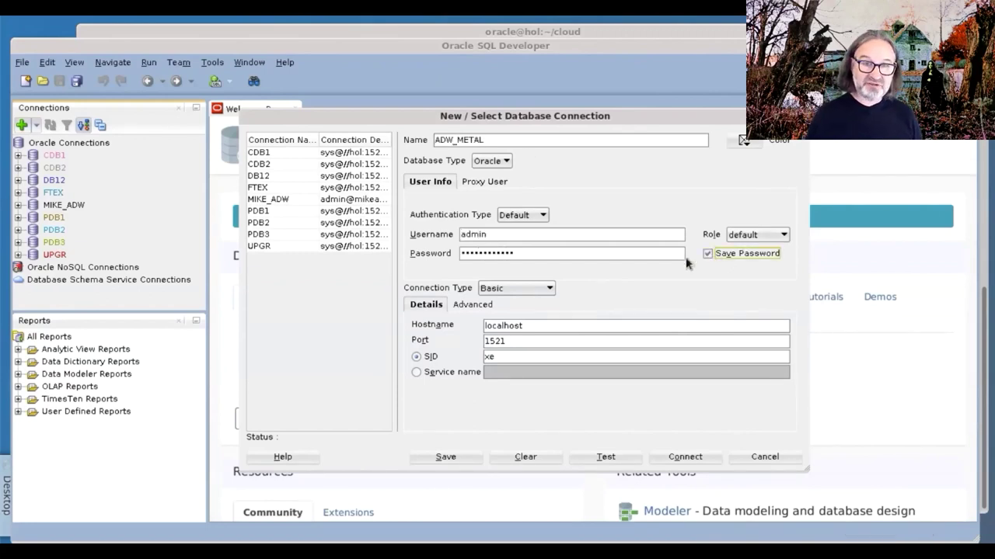
Use Cloud Wallet with Wallet_METAL.zip and service metal_medium, then save and connect.
{"action": "left_click", "coordinate": [539, 291]}
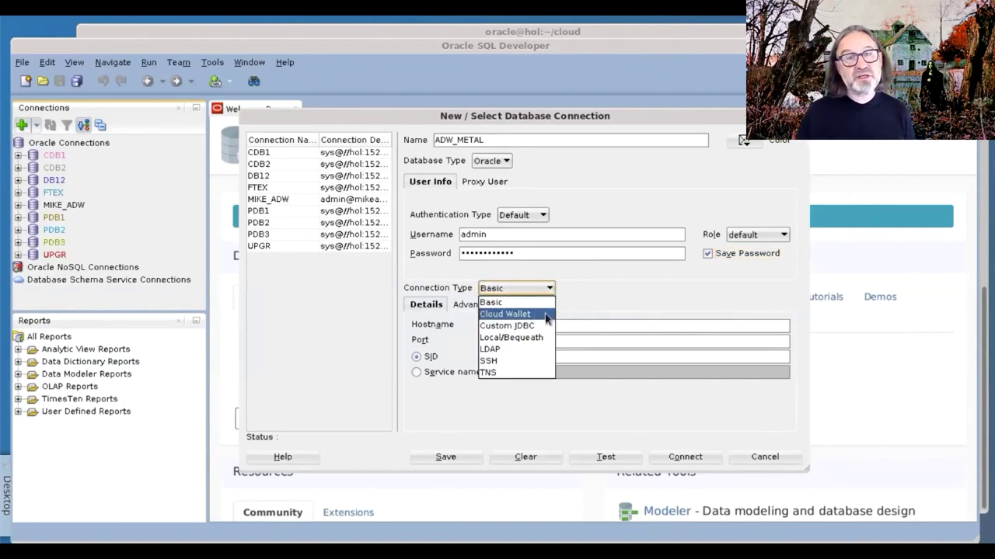
{"action": "left_click", "coordinate": [546, 315]}
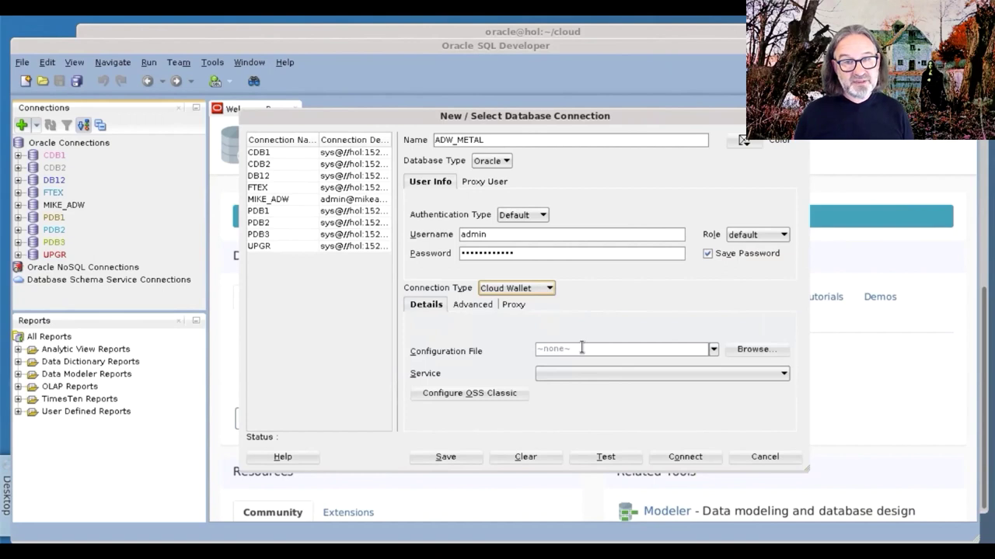
{"action": "left_click", "coordinate": [751, 350]}
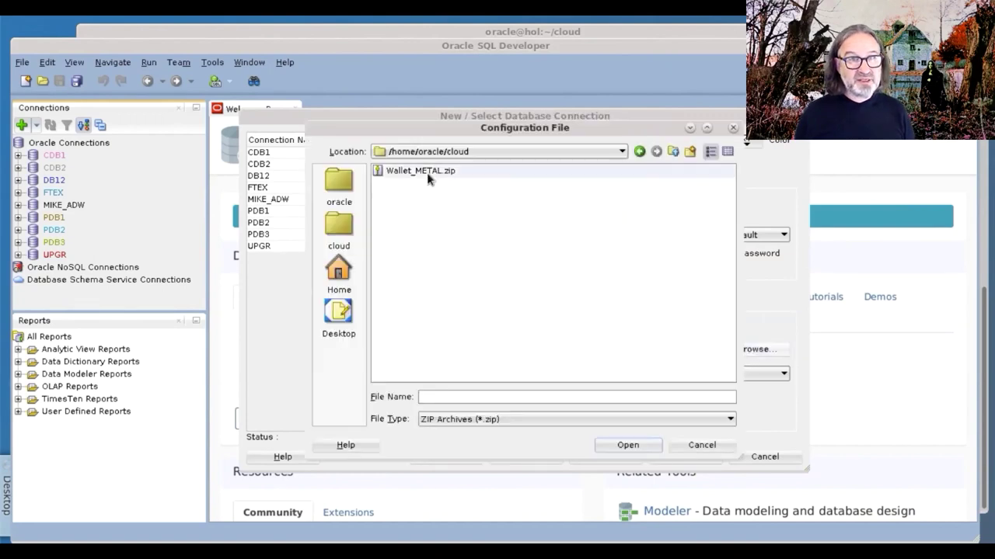
{"action": "left_click", "coordinate": [427, 172]}
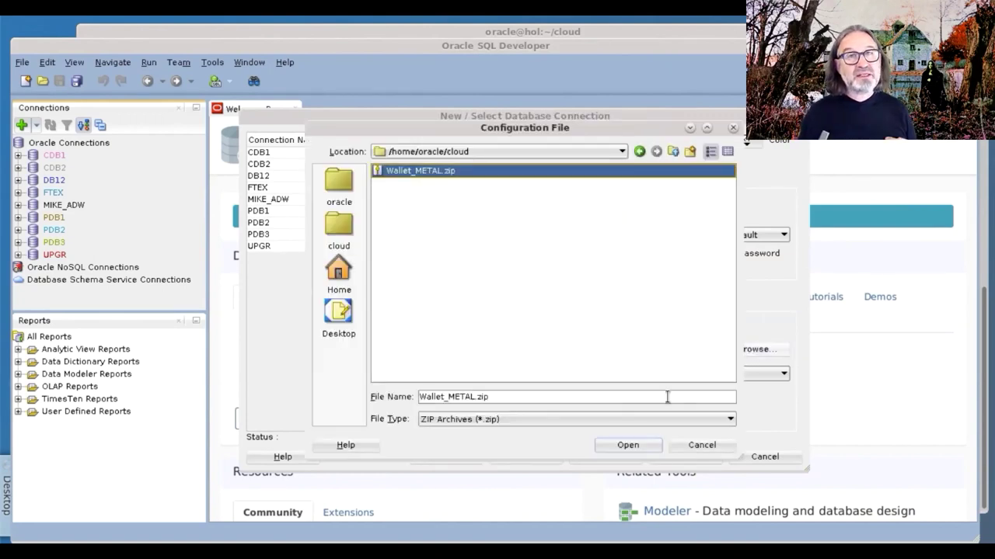
{"action": "left_click", "coordinate": [629, 445]}
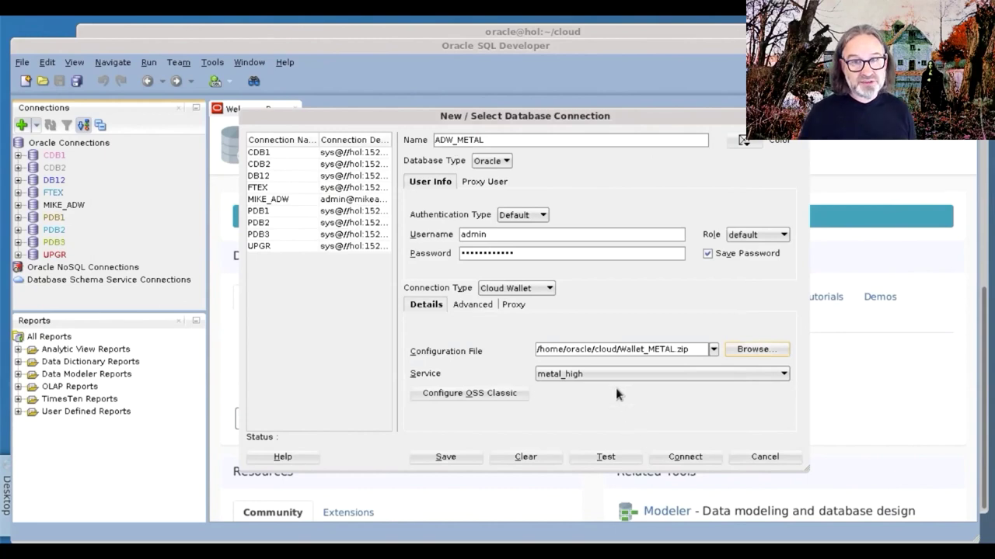
{"action": "left_click", "coordinate": [616, 375]}
{"action": "left_click", "coordinate": [599, 412]}
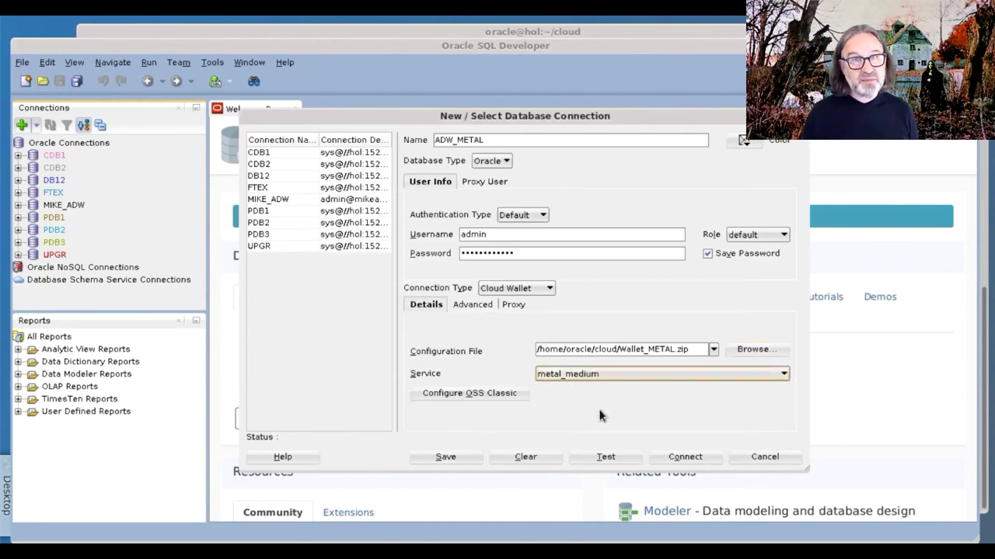
{"action": "left_click", "coordinate": [445, 457]}
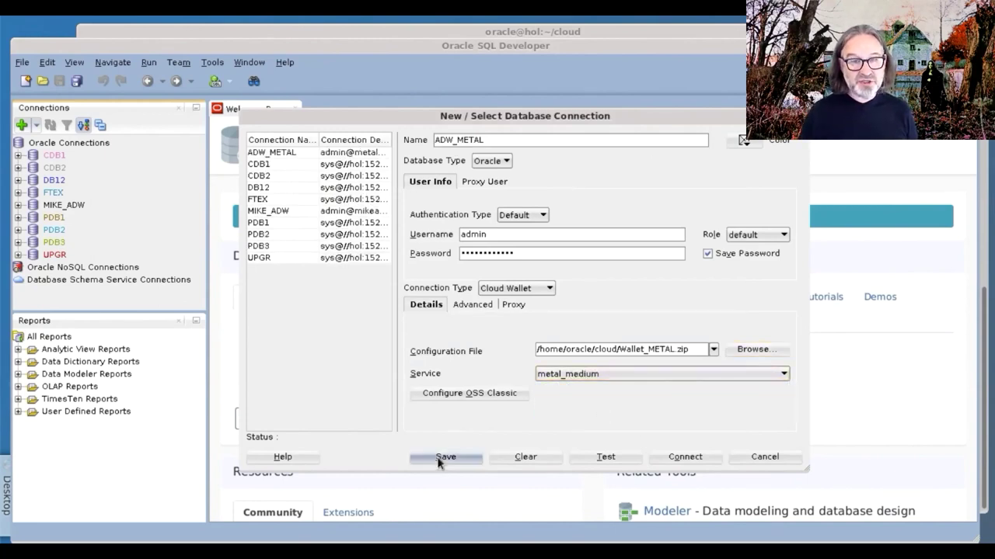
{"action": "left_click", "coordinate": [683, 458]}
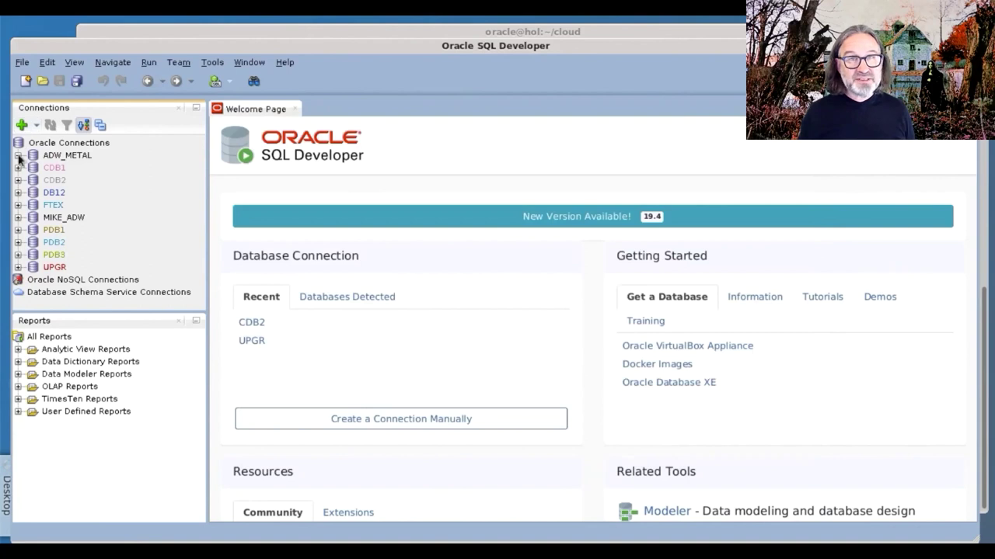
Start an Import Data wizard on ADW_METAL's Tables and load bands.csv from the cloud folder.
{"action": "left_click", "coordinate": [89, 166]}
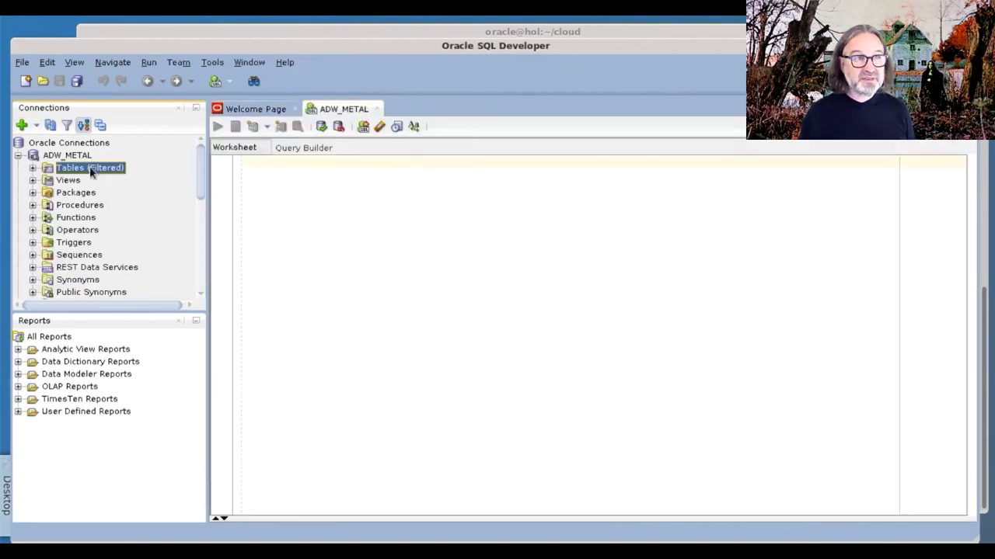
{"action": "right_click", "coordinate": [89, 167]}
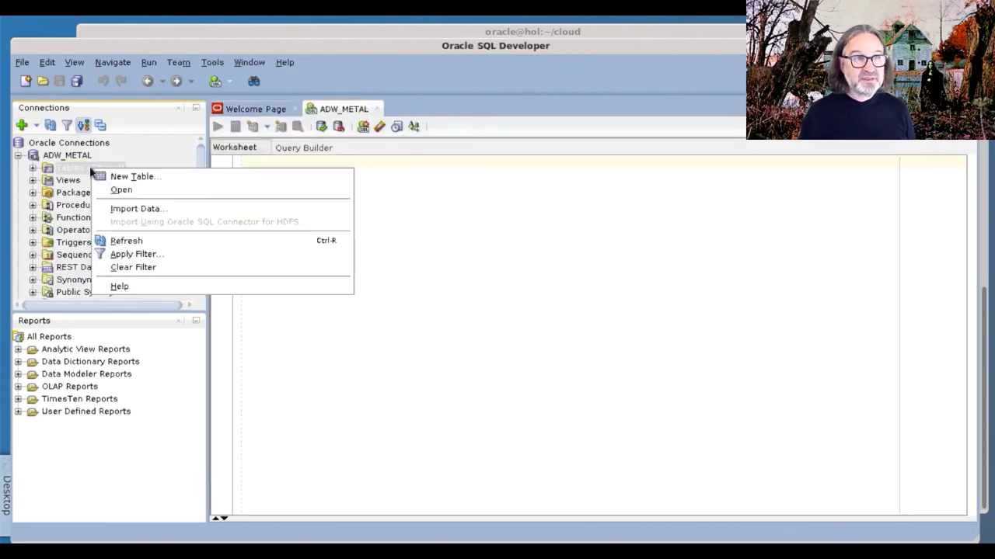
{"action": "left_click", "coordinate": [175, 210]}
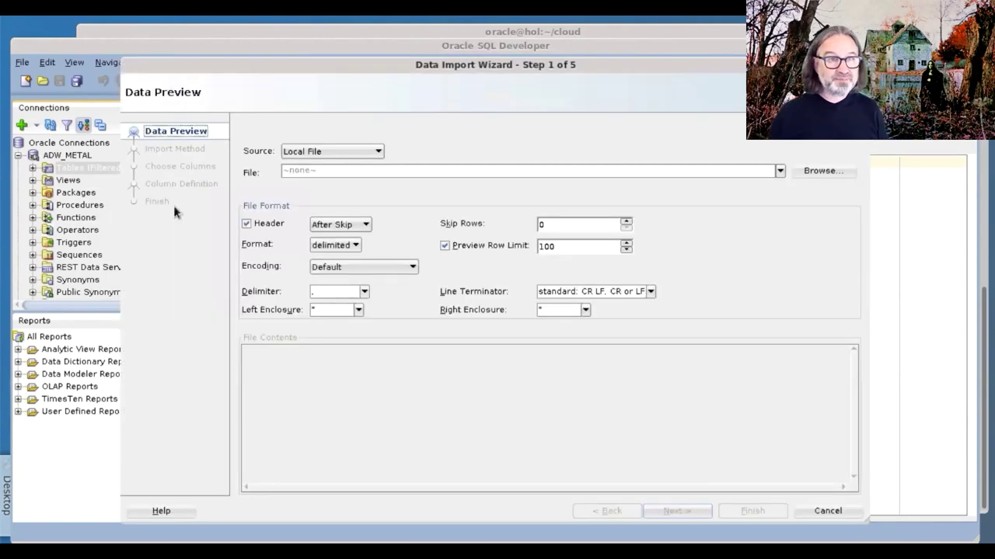
{"action": "left_click", "coordinate": [823, 173]}
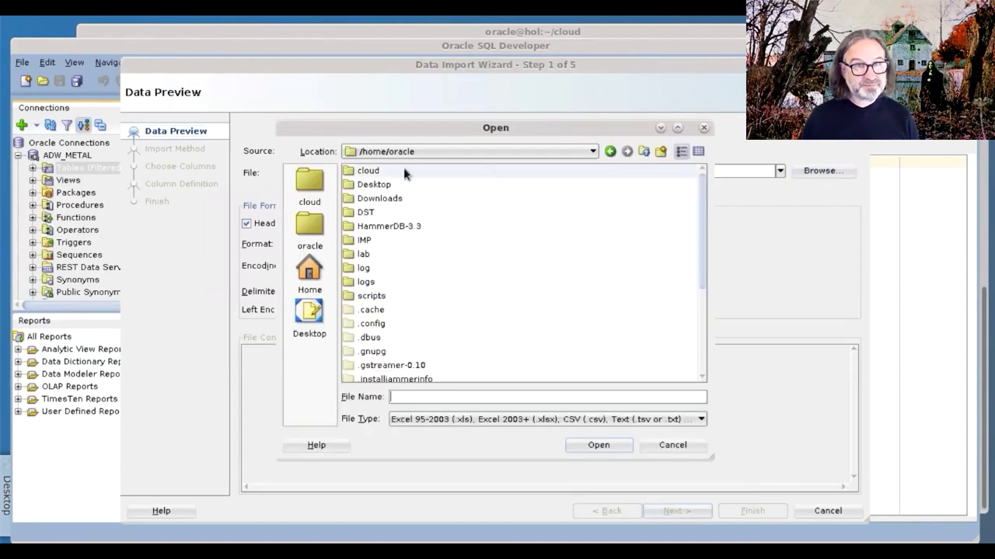
{"action": "double_click", "coordinate": [403, 171]}
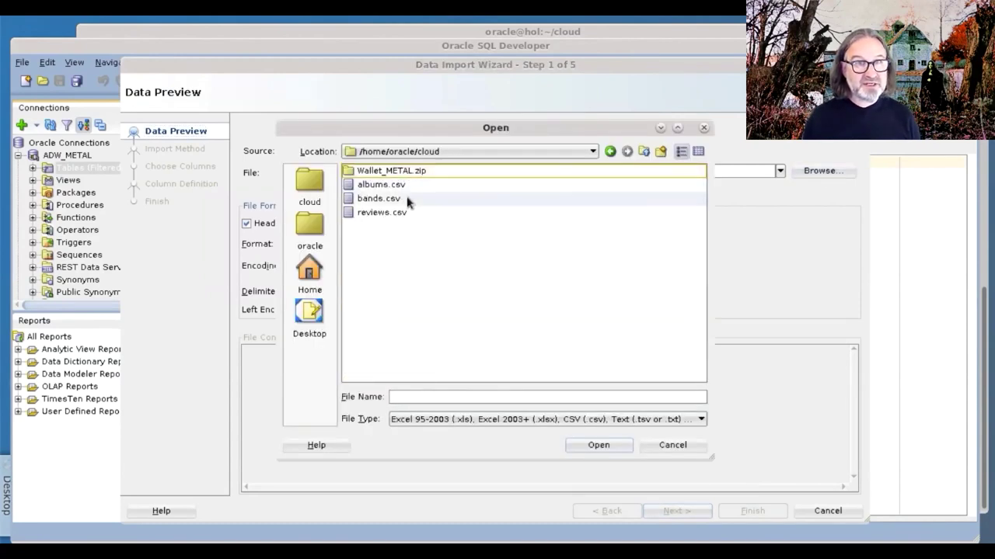
{"action": "left_click", "coordinate": [407, 200]}
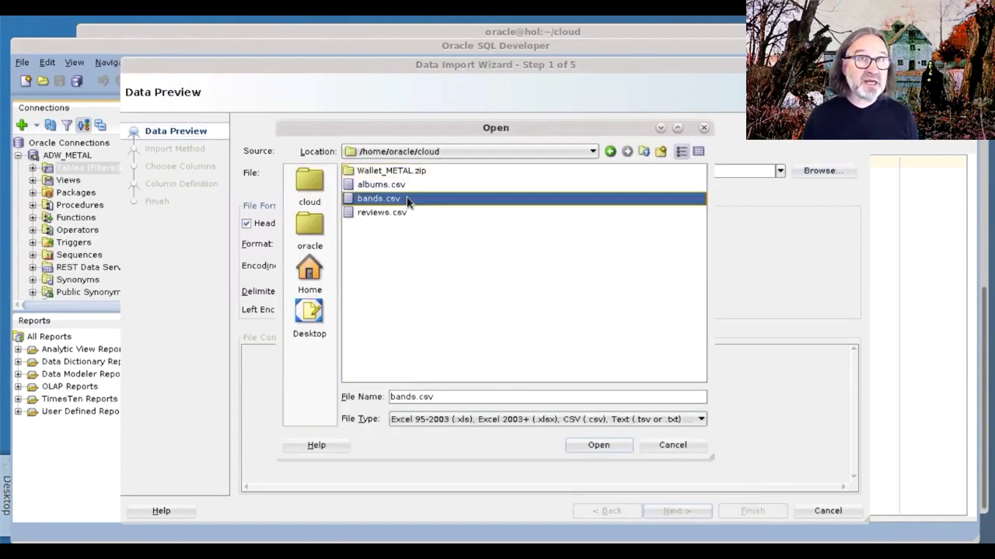
{"action": "left_click", "coordinate": [600, 448]}
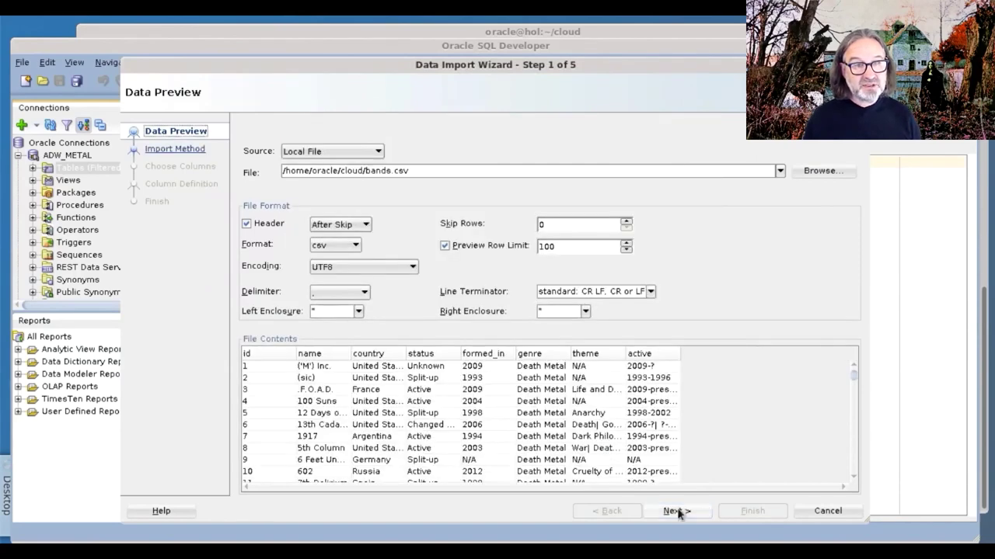
Name the new table BANDS and keep all columns, advancing to Column Definition.
{"action": "left_click", "coordinate": [676, 511]}
{"action": "left_click", "coordinate": [416, 205]}
{"action": "type", "text": "BA"}
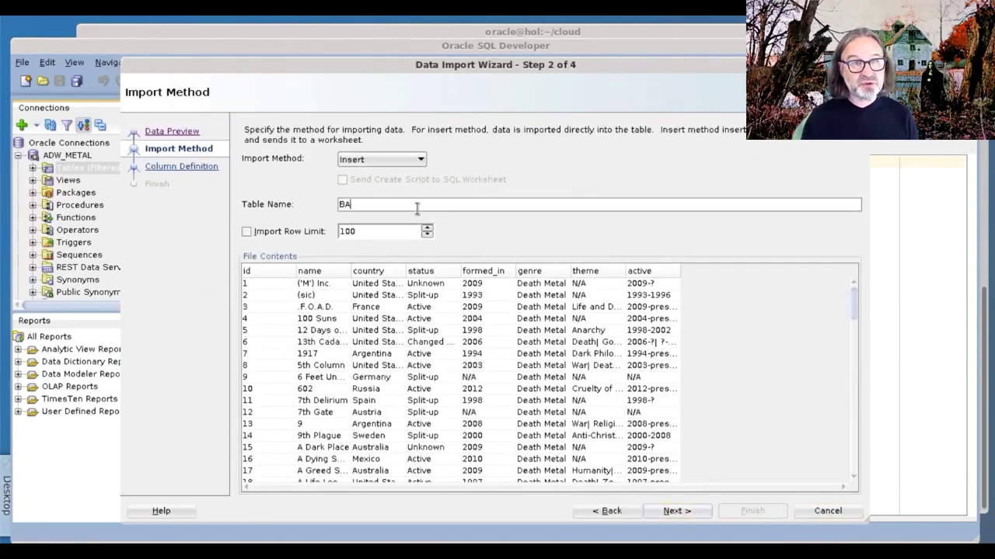
{"action": "type", "text": "NDS"}
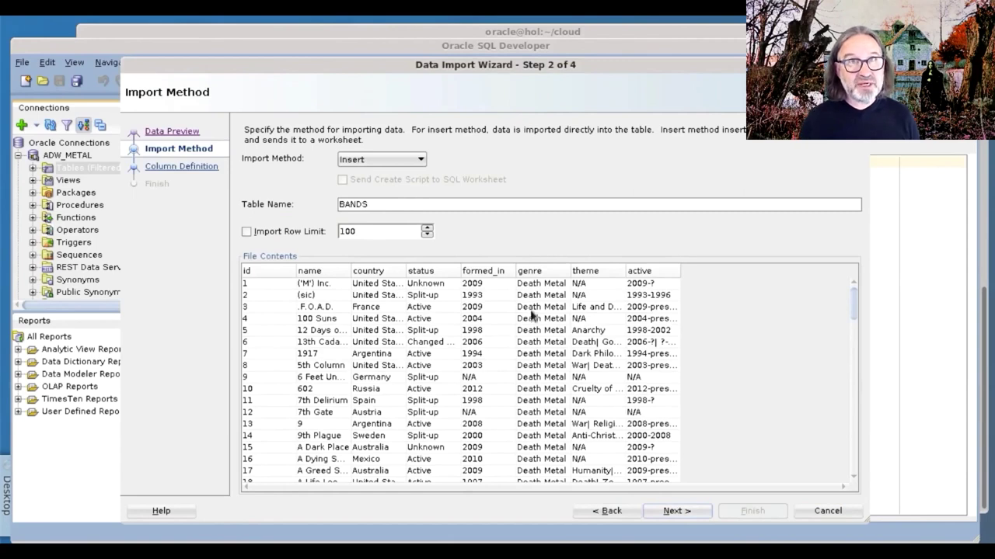
{"action": "left_click", "coordinate": [676, 512]}
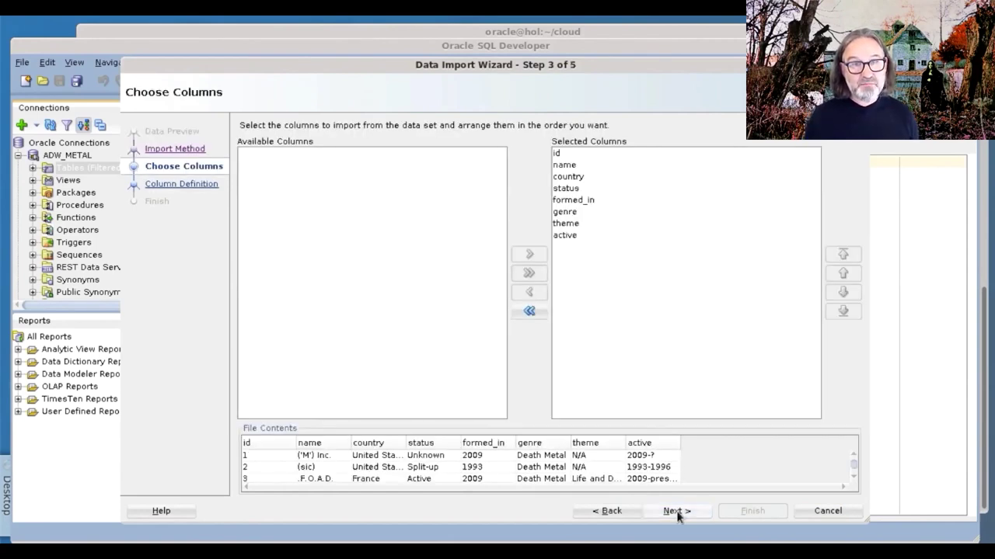
{"action": "left_click", "coordinate": [676, 510]}
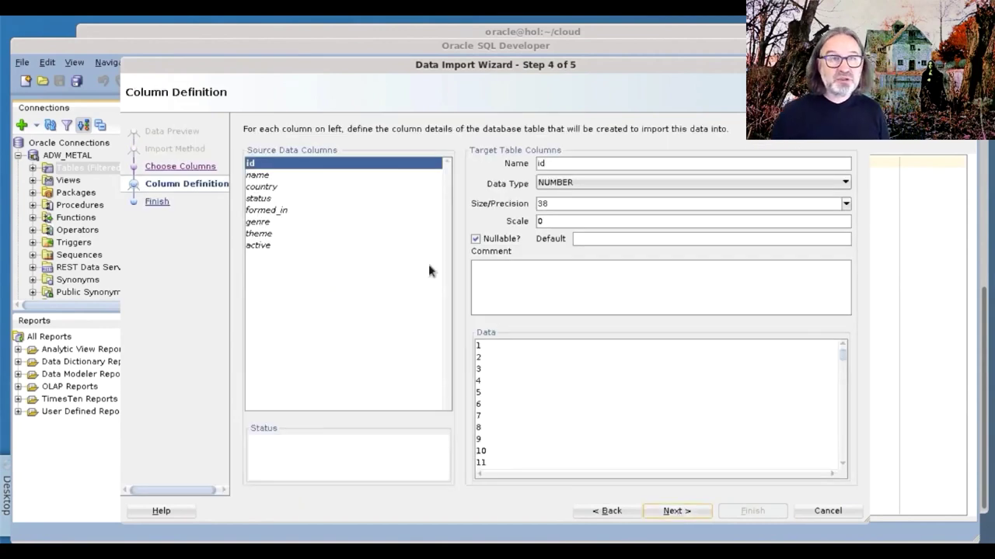
Set the size of name to 500, country to 100 and status to 100.
{"action": "left_click", "coordinate": [263, 175]}
{"action": "left_click", "coordinate": [544, 203]}
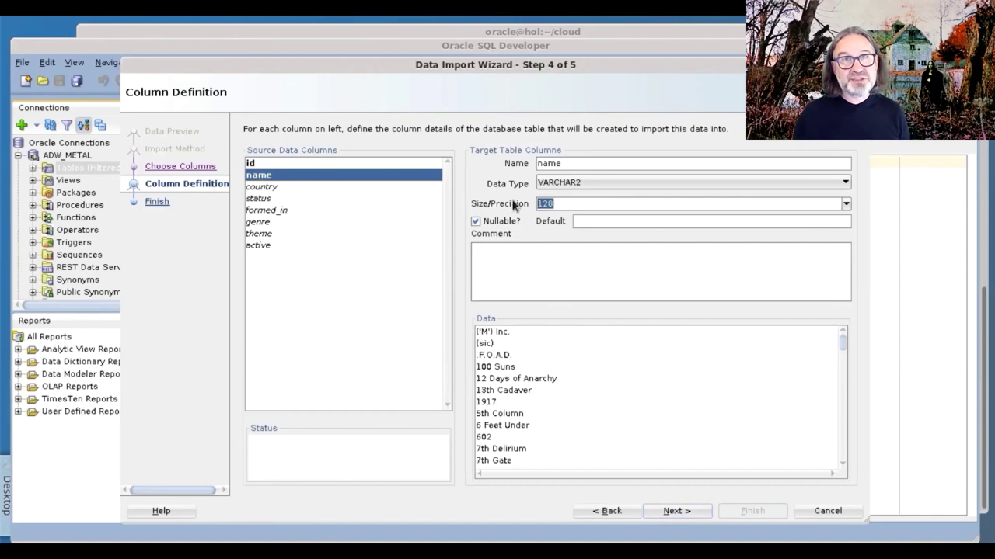
{"action": "type", "text": "500"}
{"action": "left_click", "coordinate": [263, 187]}
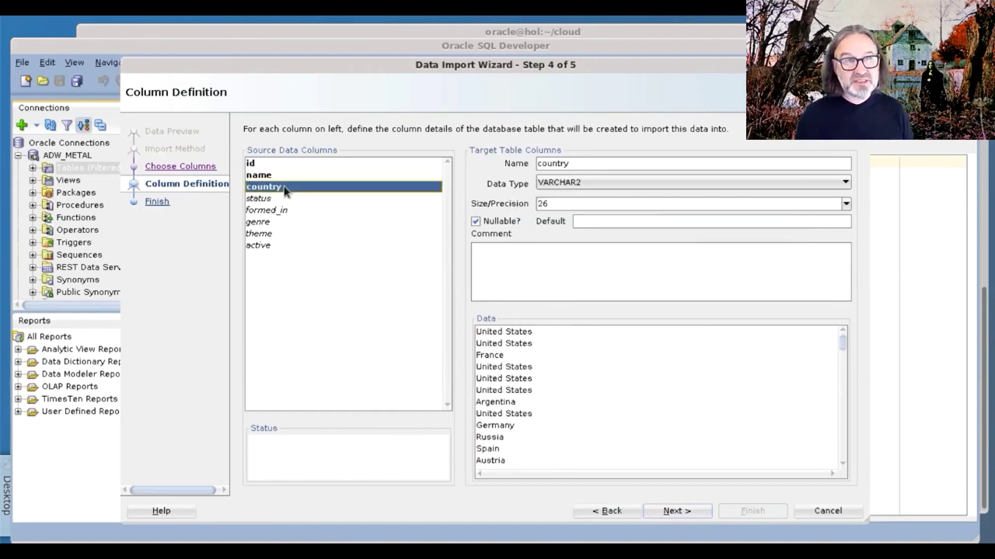
{"action": "left_click", "coordinate": [544, 203]}
{"action": "type", "text": "100"}
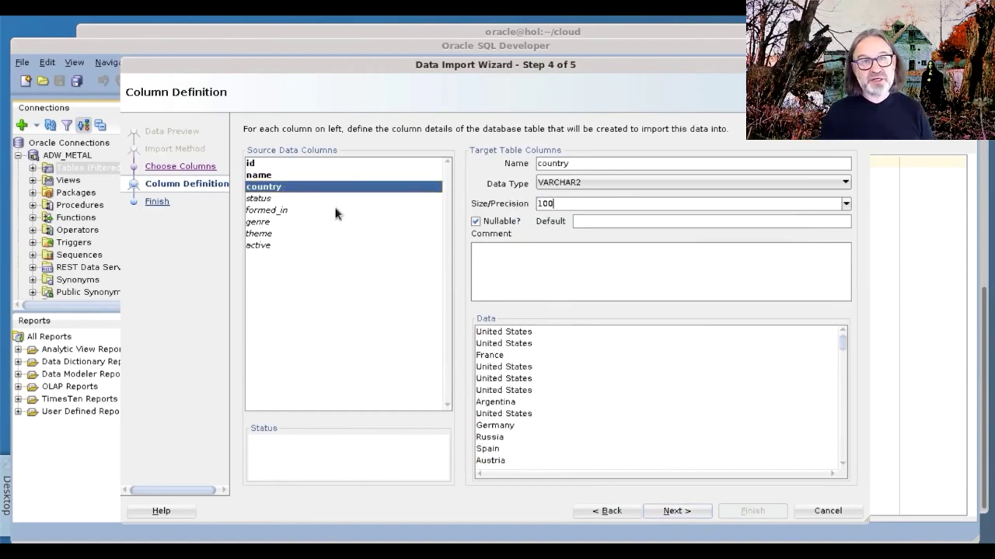
{"action": "left_click", "coordinate": [284, 200]}
{"action": "left_click", "coordinate": [534, 203]}
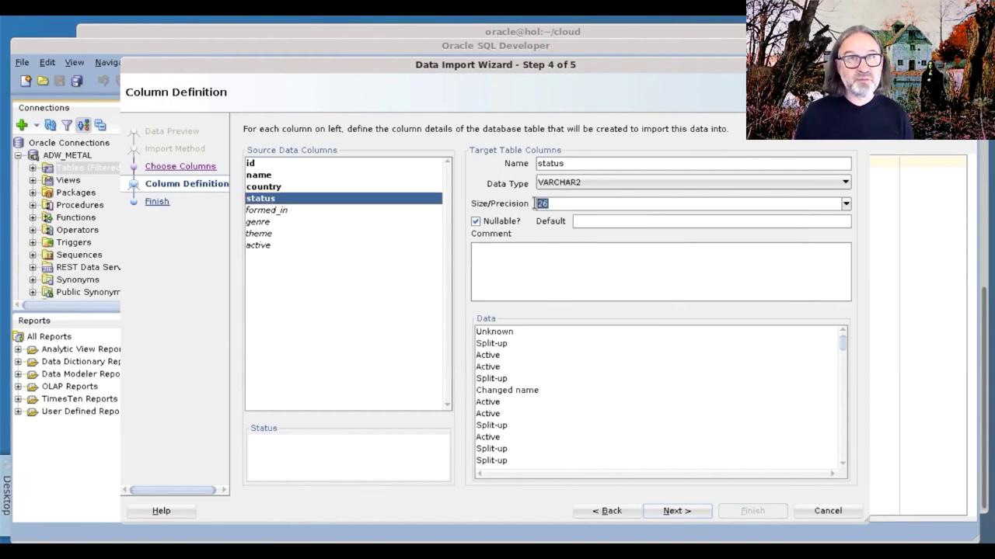
{"action": "type", "text": "100"}
Set genre to 200, theme to 500 and active to 500, then continue to the summary.
{"action": "left_click", "coordinate": [303, 210]}
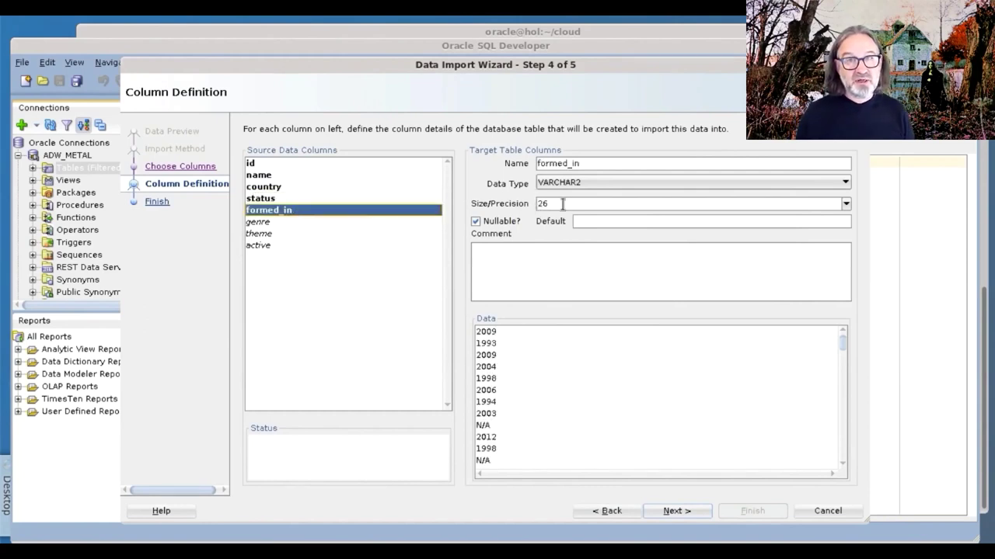
{"action": "left_click", "coordinate": [295, 222]}
{"action": "left_click", "coordinate": [534, 203]}
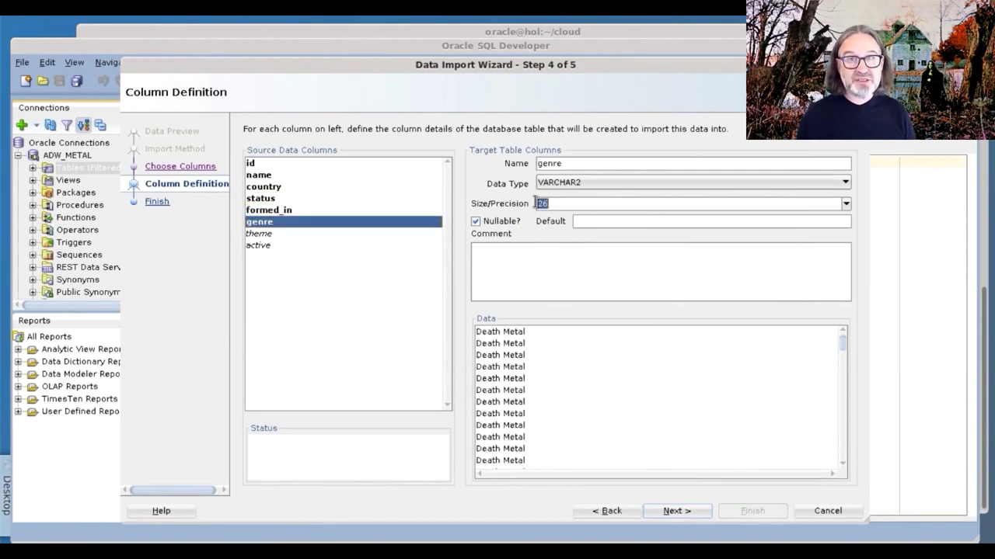
{"action": "type", "text": "200"}
{"action": "left_click", "coordinate": [275, 233]}
{"action": "left_click", "coordinate": [529, 203]}
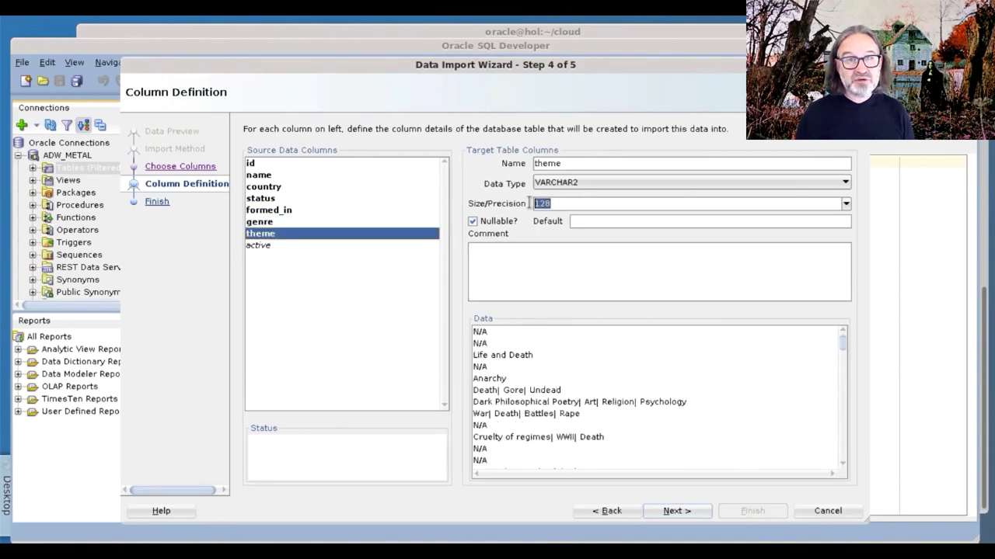
{"action": "type", "text": "500"}
{"action": "left_click", "coordinate": [269, 247]}
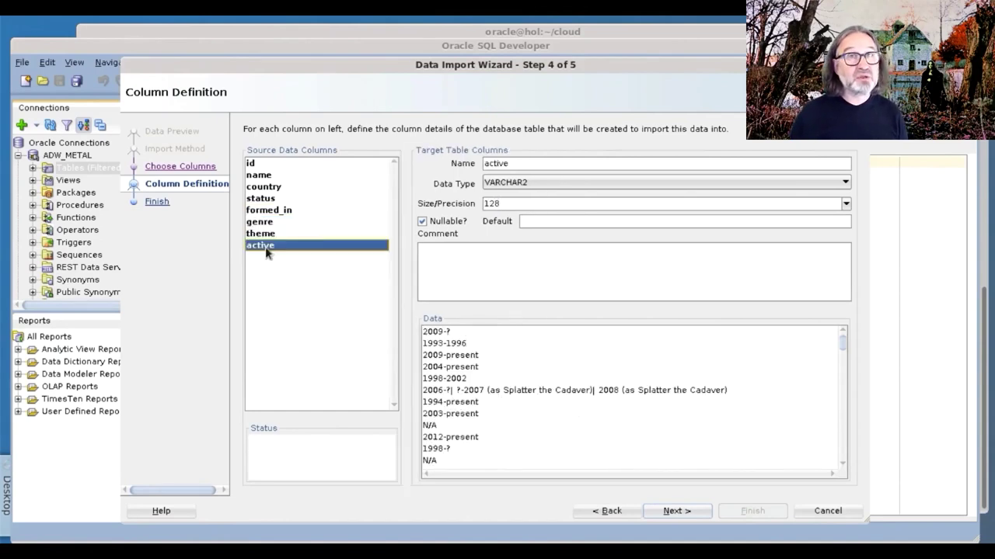
{"action": "left_click", "coordinate": [525, 204]}
{"action": "type", "text": "500"}
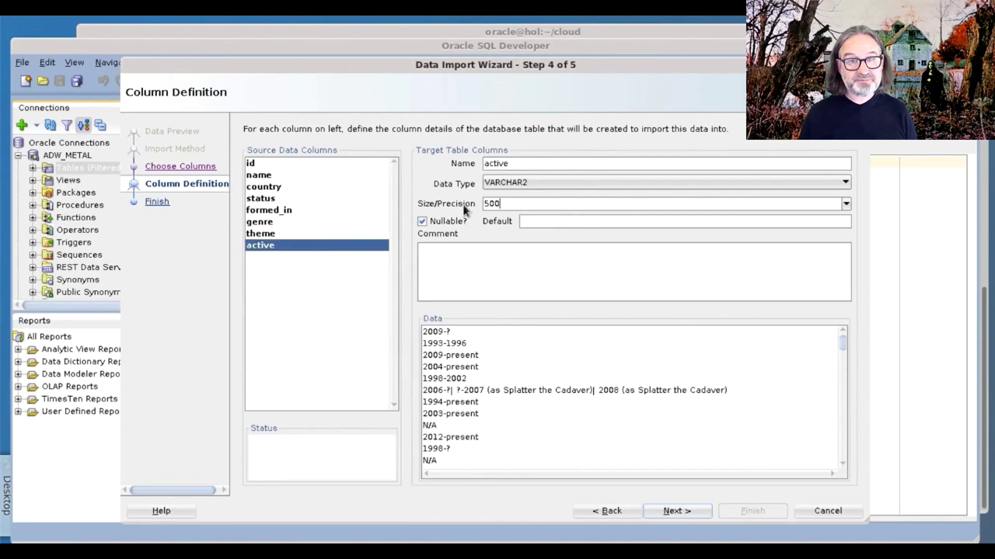
{"action": "left_click", "coordinate": [675, 512]}
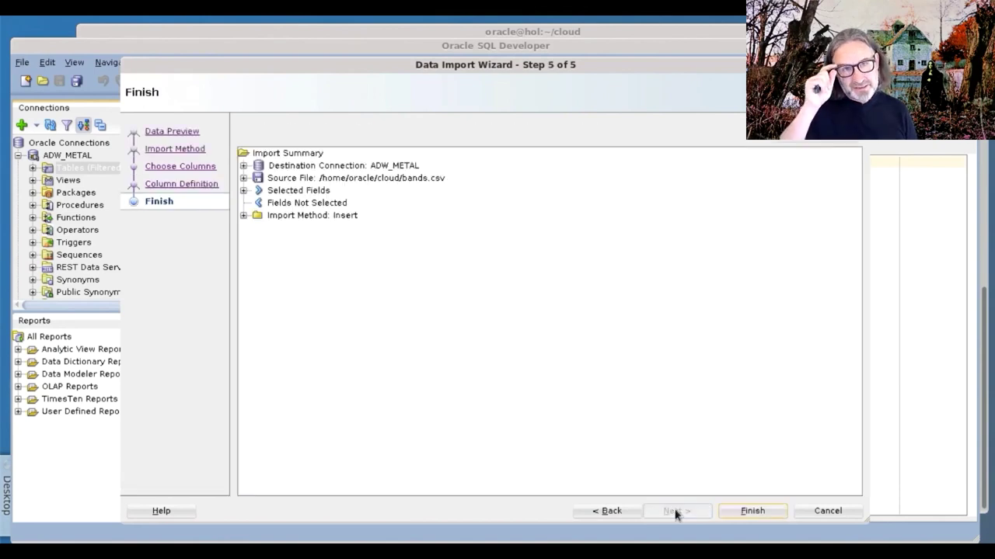
Run the bands.csv import into BANDS and acknowledge the success message.
{"action": "left_click", "coordinate": [744, 509]}
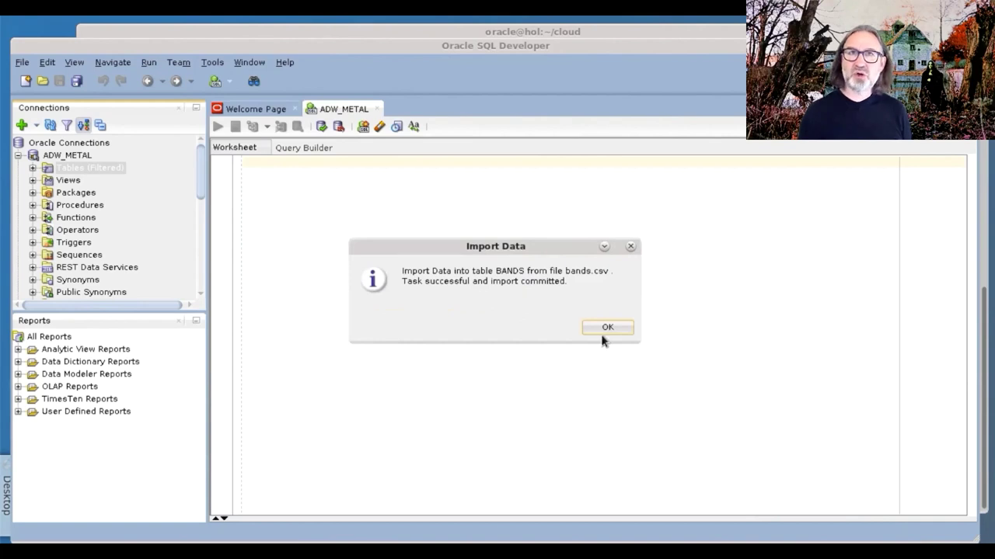
{"action": "left_click", "coordinate": [607, 329]}
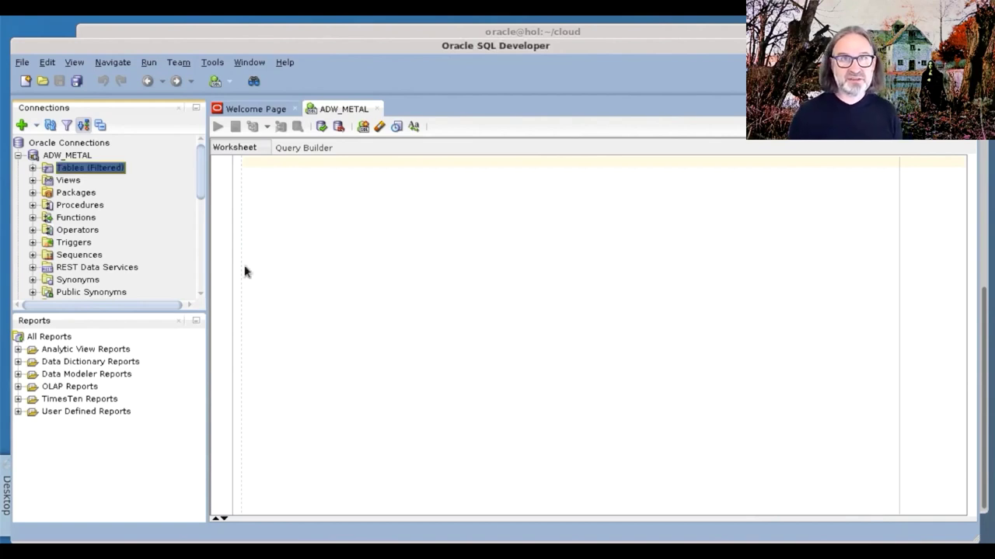
Start another Import Data wizard on Tables and load albums.csv into the preview.
{"action": "right_click", "coordinate": [95, 173]}
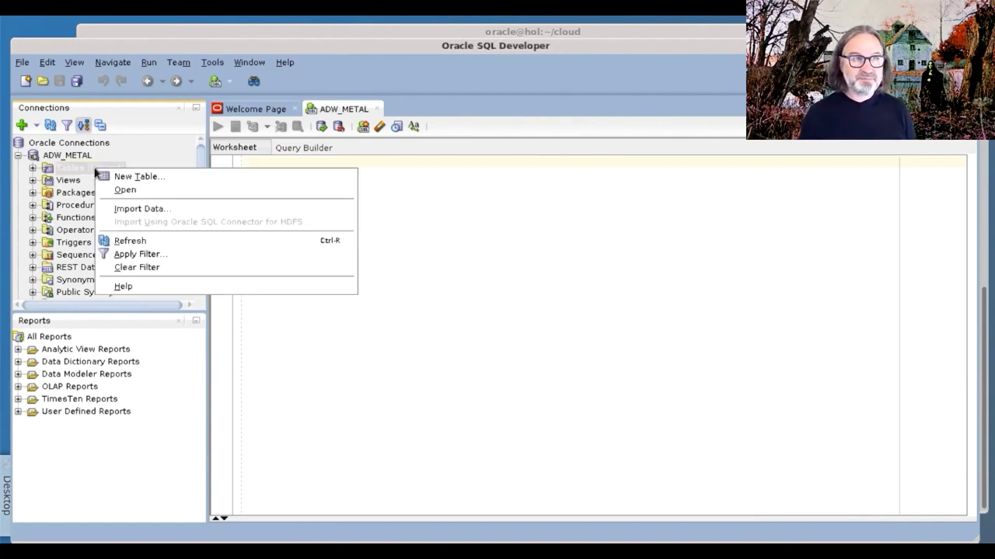
{"action": "left_click", "coordinate": [141, 210]}
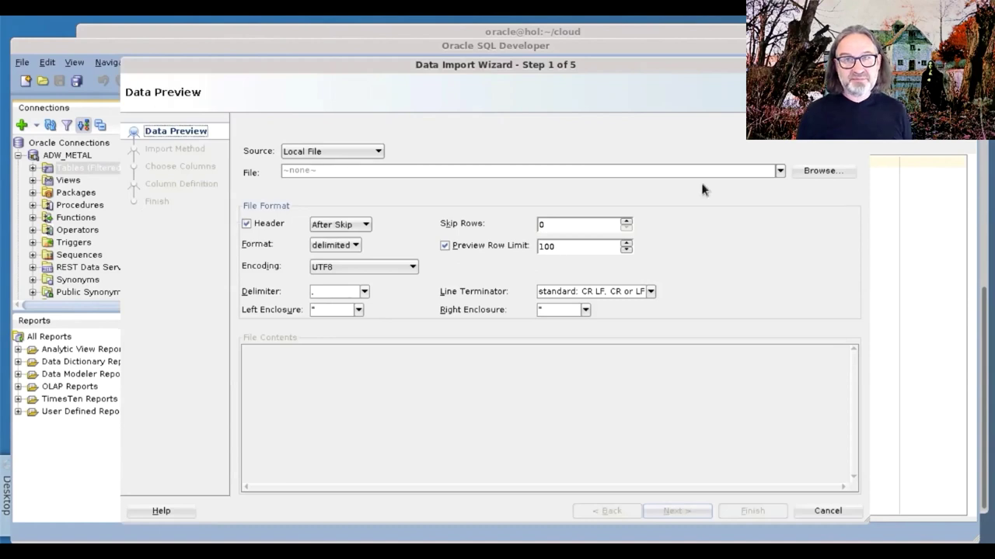
{"action": "left_click", "coordinate": [827, 177]}
{"action": "left_click", "coordinate": [373, 186]}
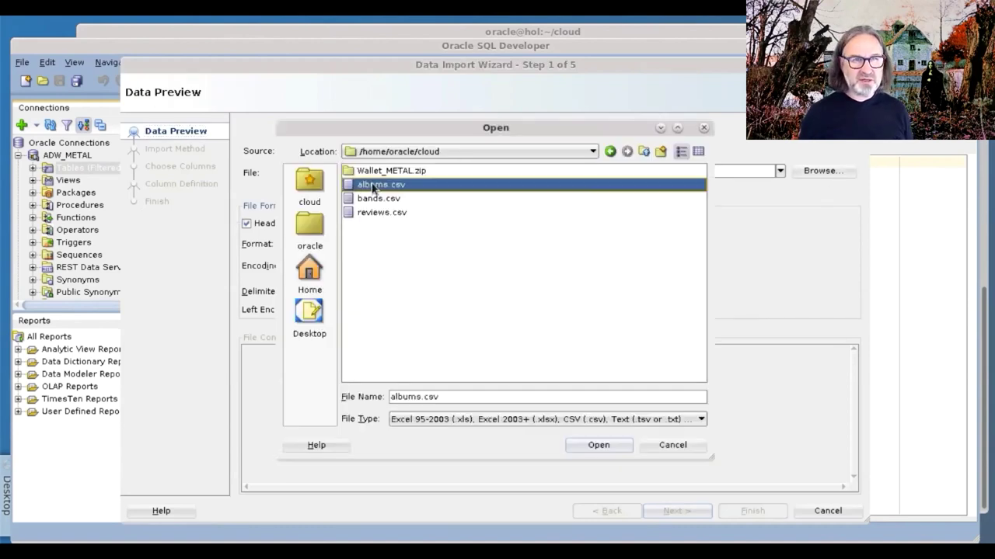
{"action": "left_click", "coordinate": [606, 446]}
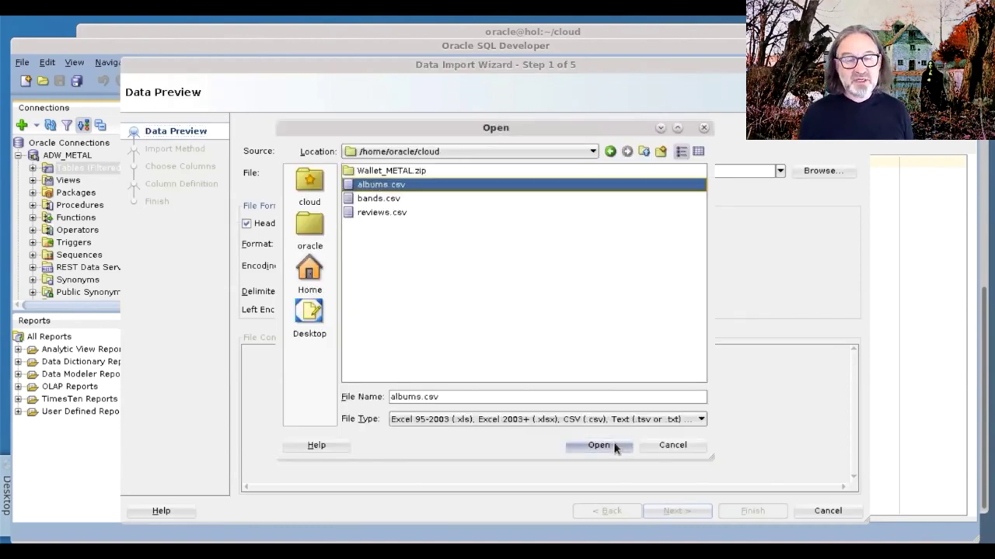
{"action": "left_click", "coordinate": [676, 510]}
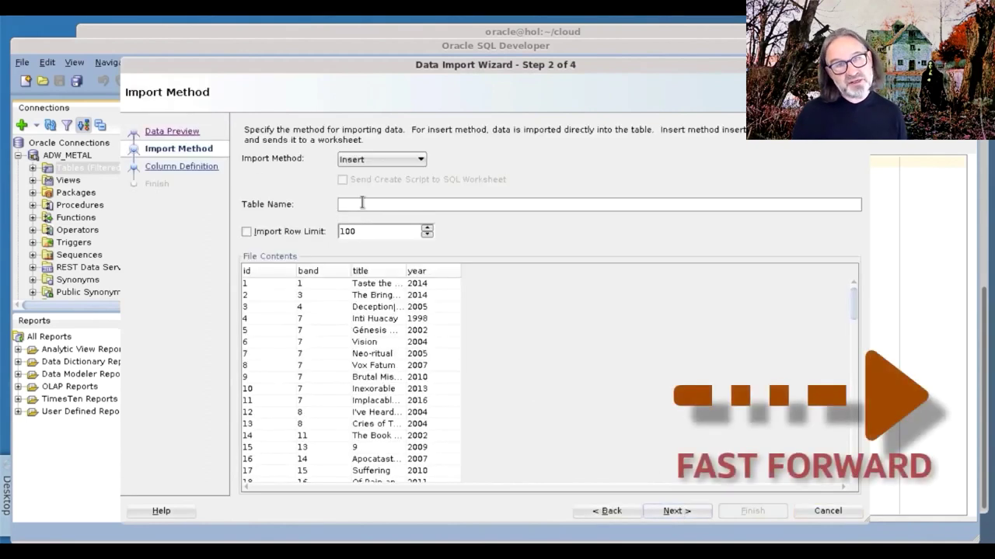
Name the new table ALBUMS, set the title size to 500 and run the import.
{"action": "left_click", "coordinate": [362, 203]}
{"action": "type", "text": "ALBUMS"}
{"action": "left_click", "coordinate": [676, 510]}
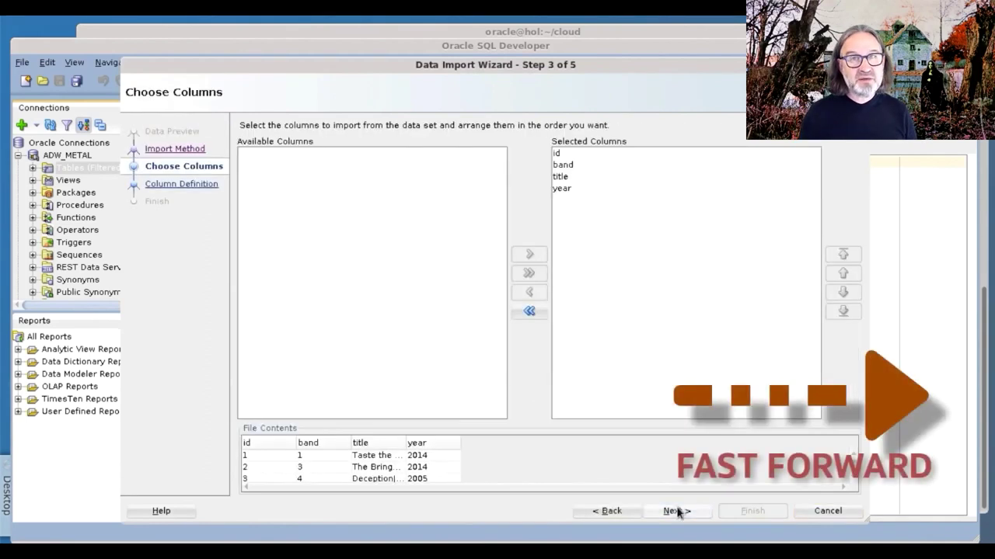
{"action": "left_click", "coordinate": [676, 511]}
{"action": "left_click", "coordinate": [264, 175]}
{"action": "left_click", "coordinate": [256, 187]}
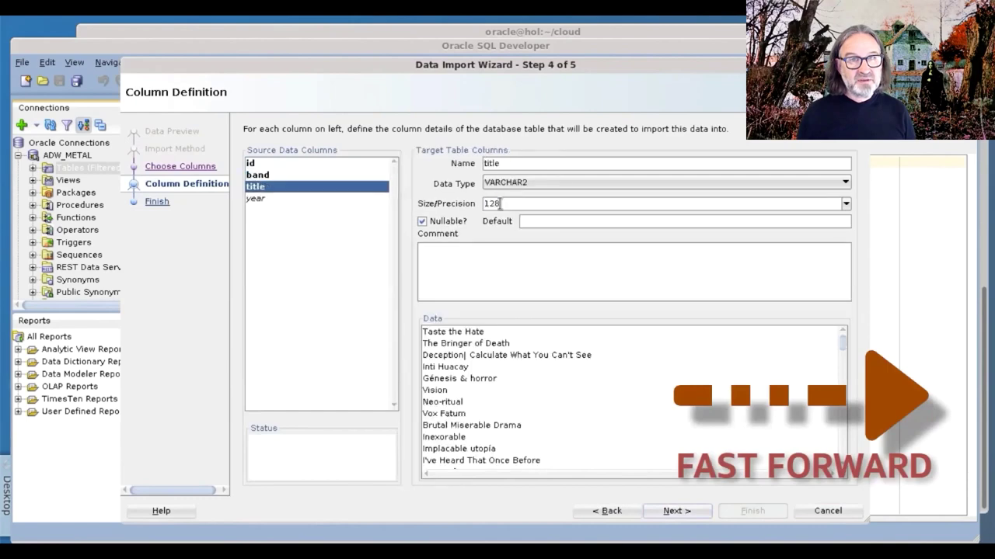
{"action": "type", "text": "500"}
{"action": "left_click", "coordinate": [256, 198]}
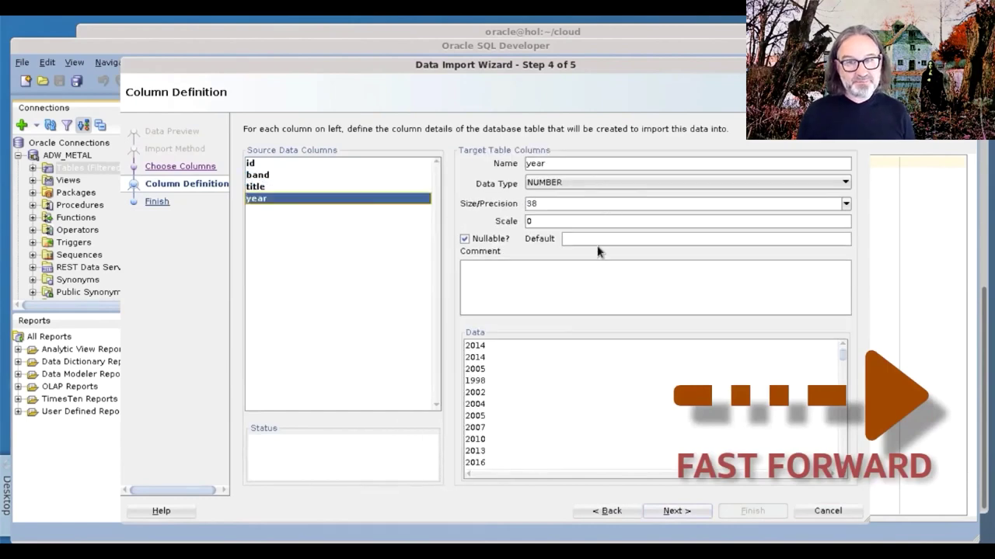
{"action": "left_click", "coordinate": [676, 511]}
{"action": "left_click", "coordinate": [743, 510]}
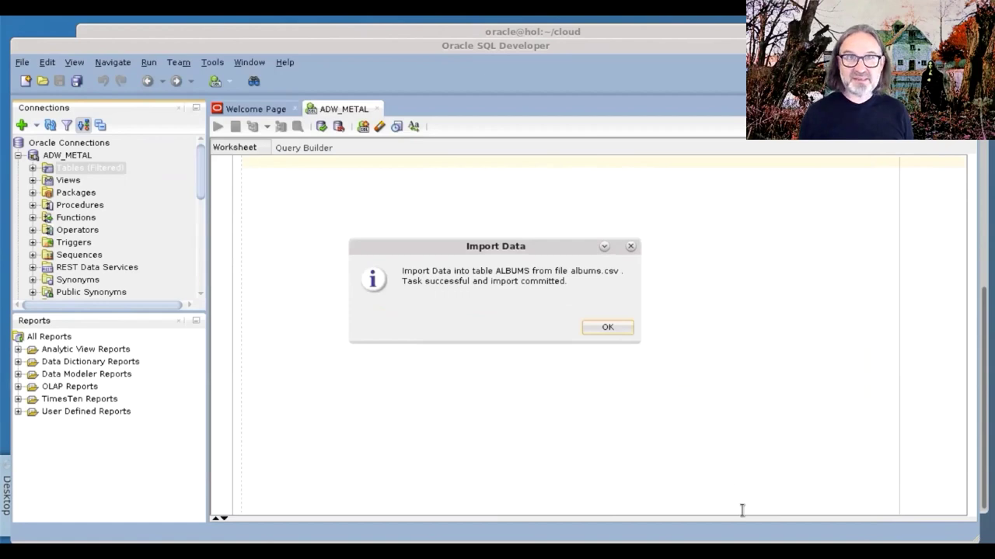
Dismiss the ALBUMS success notice and start importing reviews.csv into a new REVIEWS table.
{"action": "left_click", "coordinate": [608, 326]}
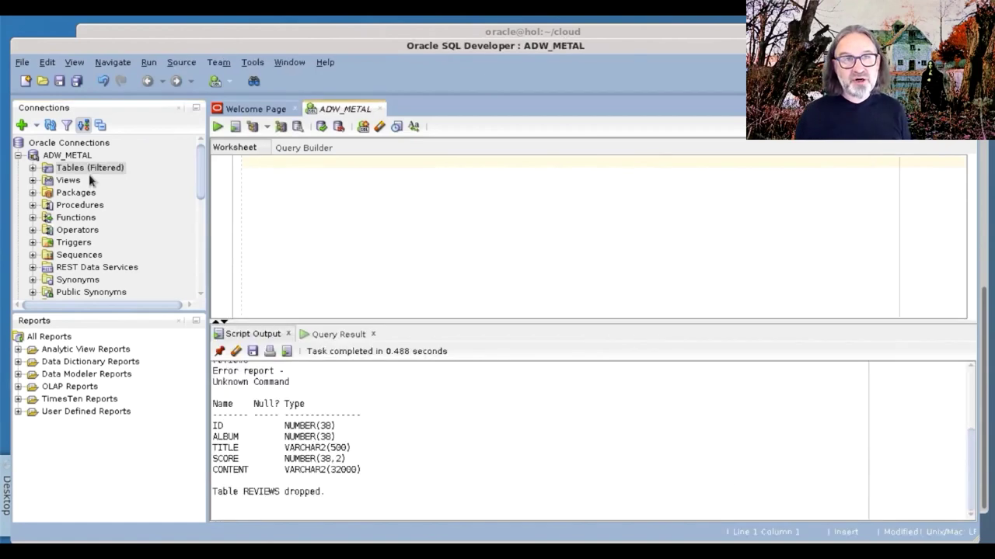
{"action": "right_click", "coordinate": [85, 175]}
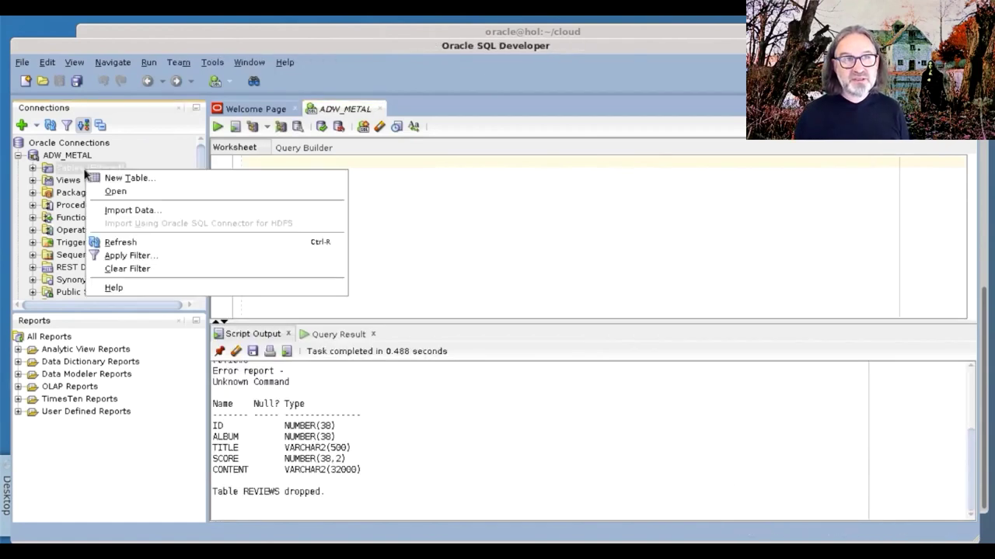
{"action": "left_click", "coordinate": [137, 211]}
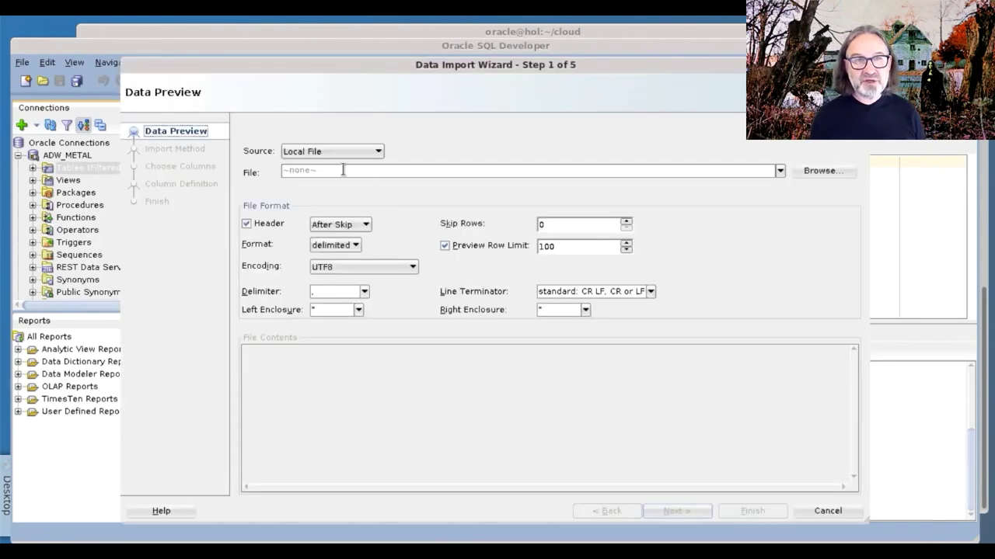
{"action": "left_click", "coordinate": [809, 173]}
{"action": "double_click", "coordinate": [374, 213]}
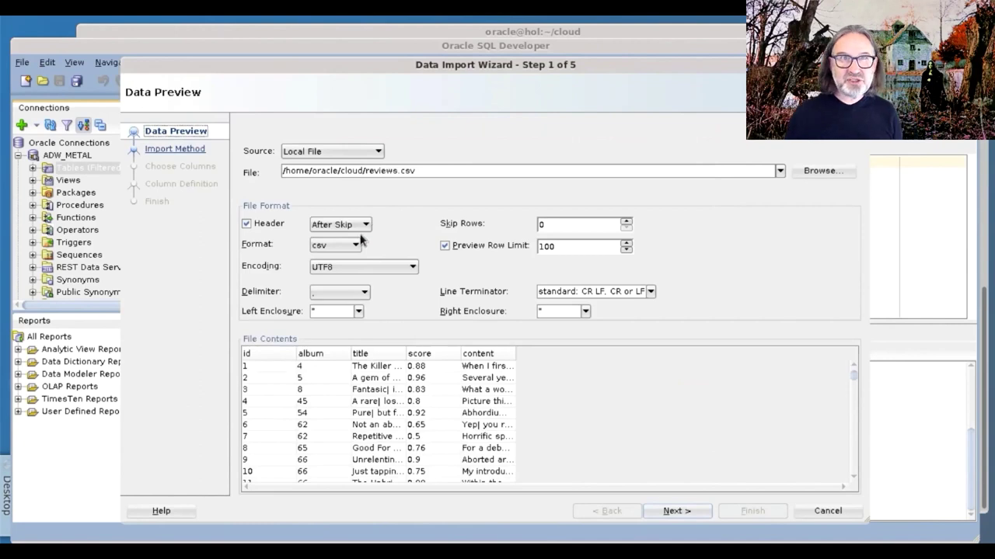
{"action": "left_click", "coordinate": [673, 510]}
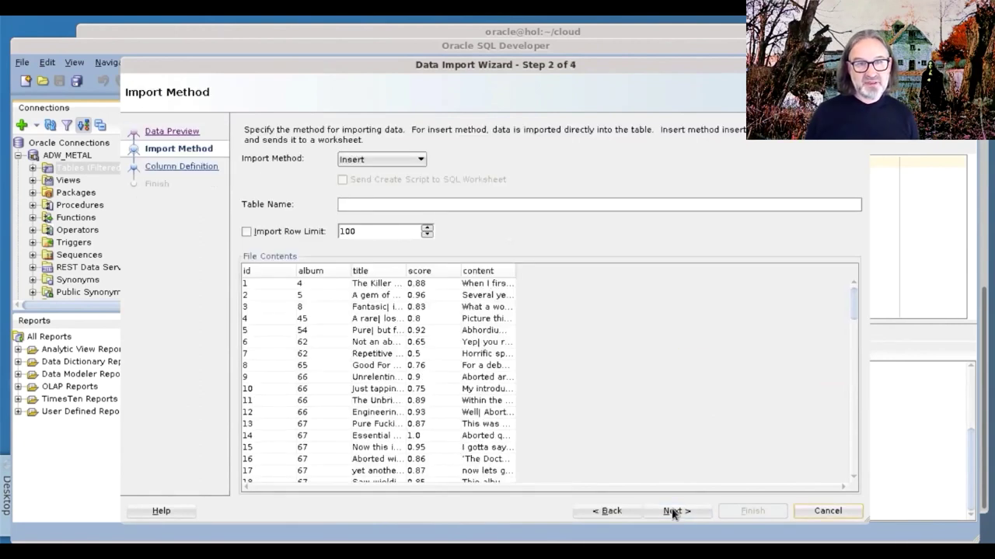
{"action": "left_click", "coordinate": [369, 204]}
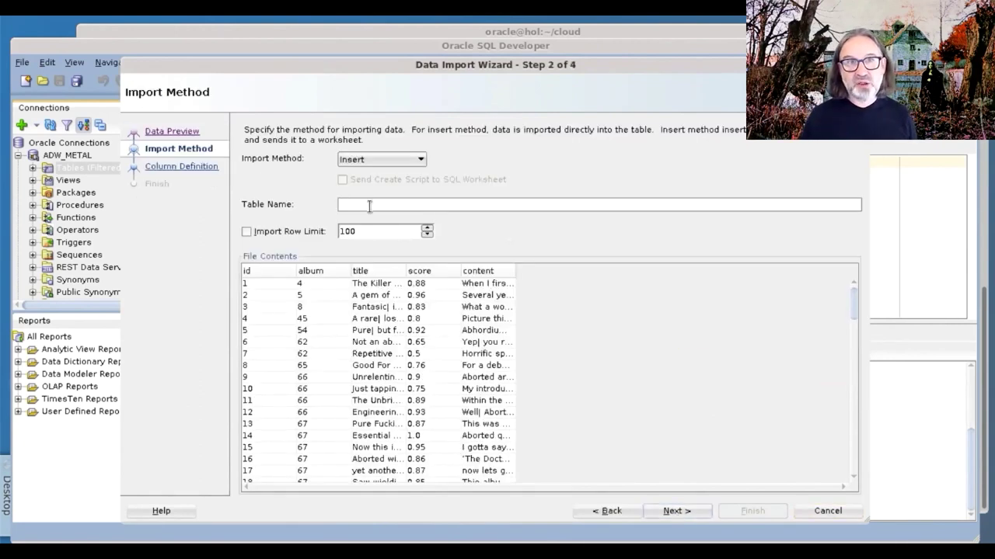
{"action": "type", "text": "REVIEWS"}
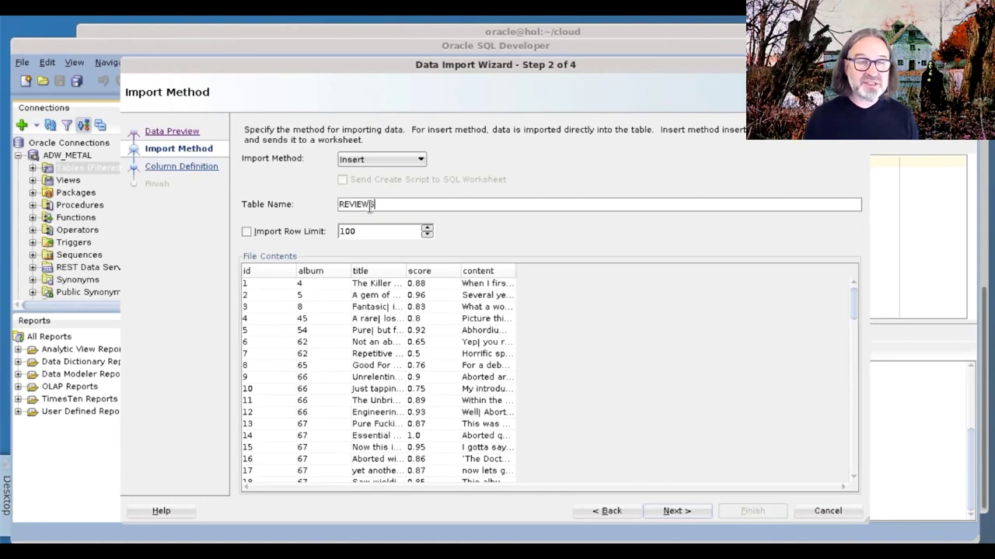
Keep all REVIEWS columns and change the title column's size from 128 to 500.
{"action": "left_click", "coordinate": [673, 511]}
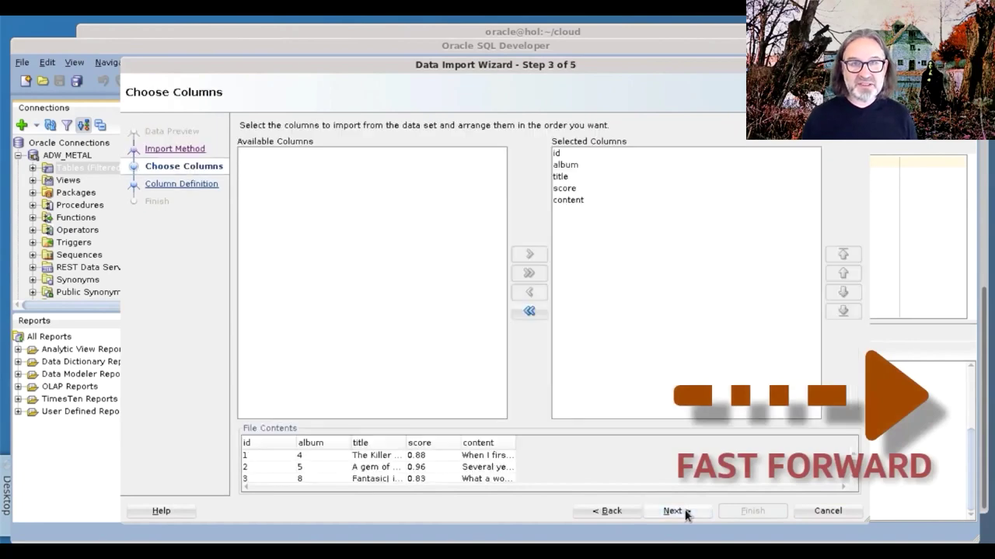
{"action": "left_click", "coordinate": [672, 511]}
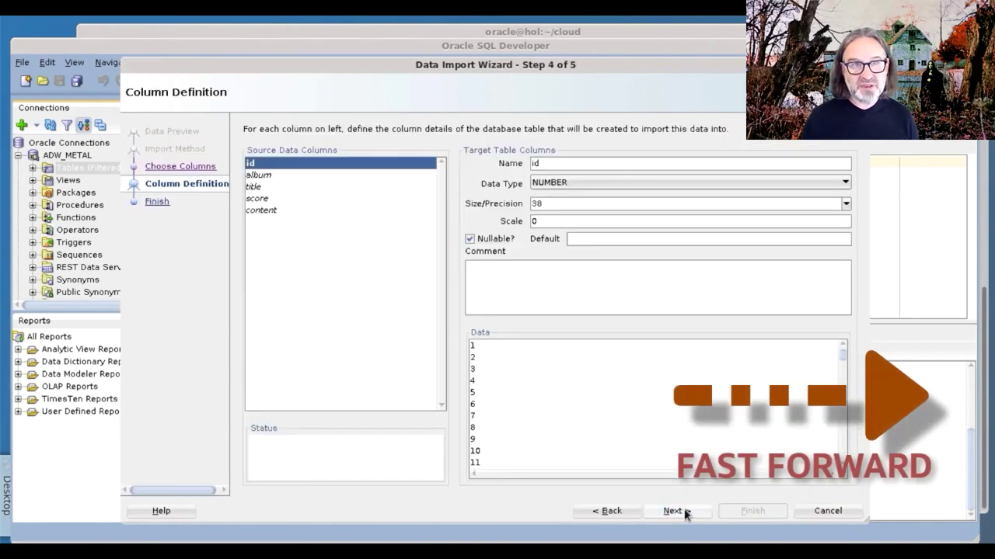
{"action": "left_click", "coordinate": [268, 176]}
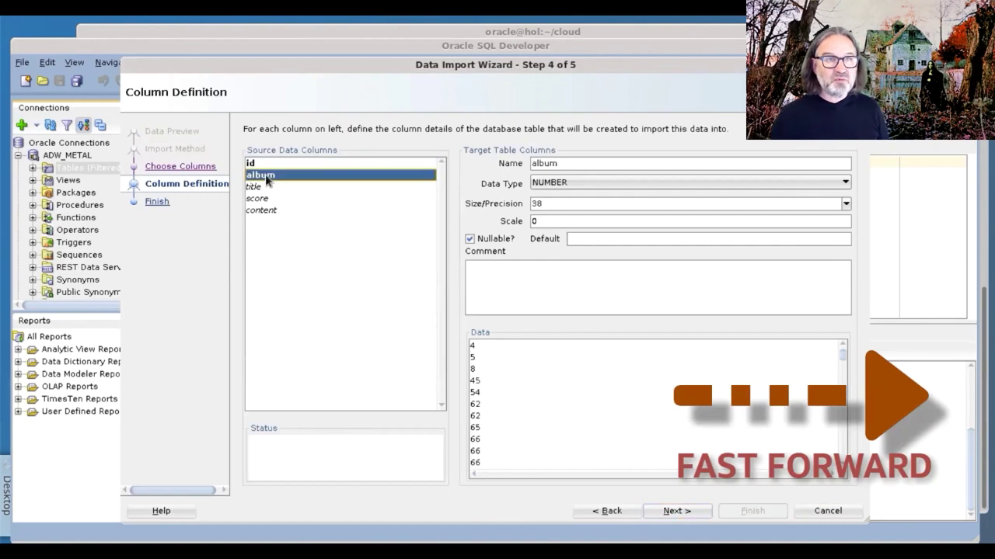
{"action": "left_click", "coordinate": [268, 188]}
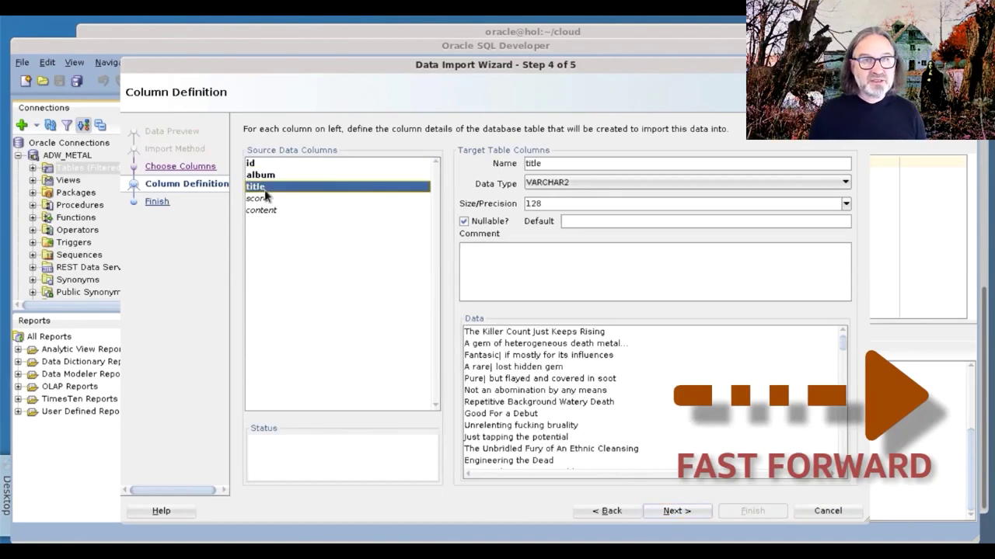
{"action": "double_click", "coordinate": [547, 203]}
{"action": "type", "text": "500"}
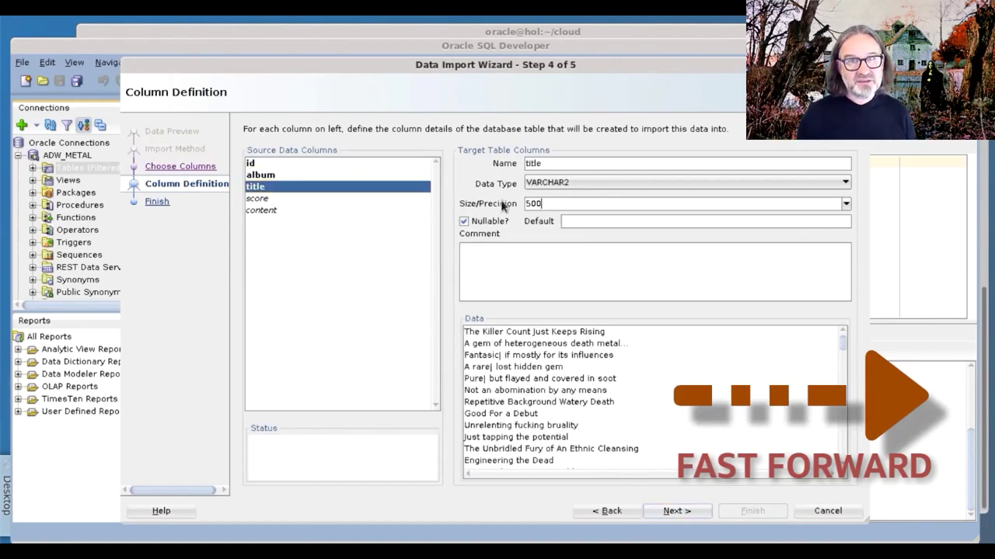
Set the content column's size to 24000, then run the REVIEWS import.
{"action": "left_click", "coordinate": [281, 199]}
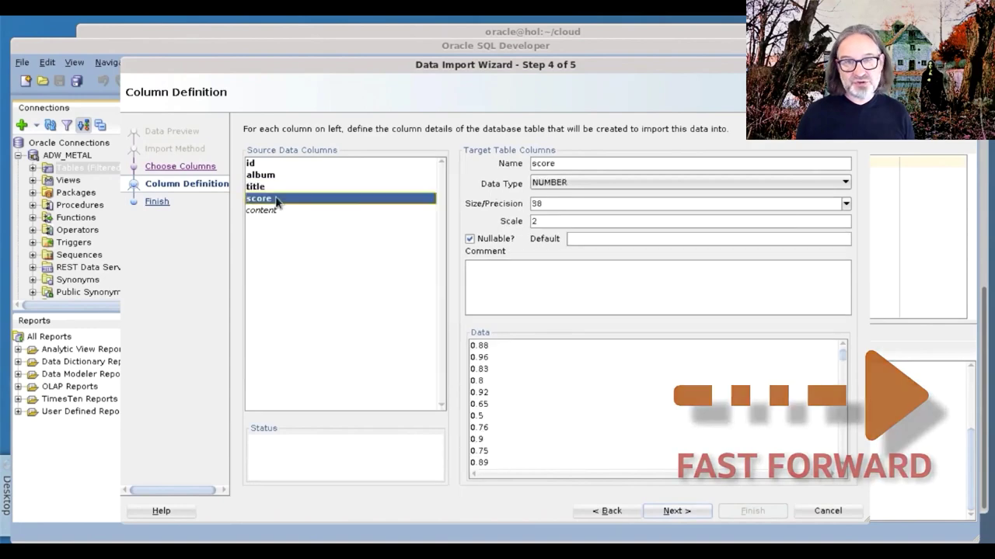
{"action": "left_click", "coordinate": [264, 210]}
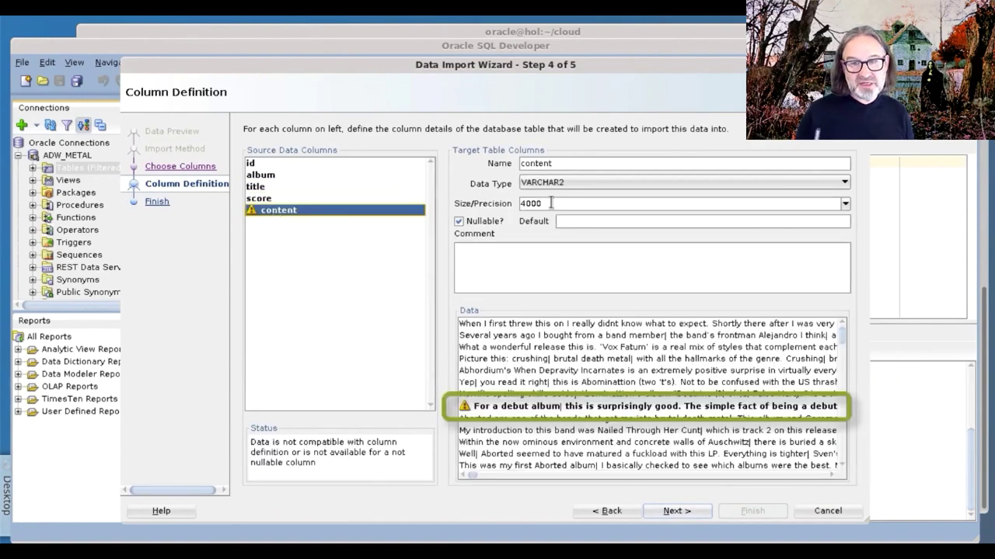
{"action": "left_click_drag", "start_coordinate": [550, 203], "coordinate": [512, 203]}
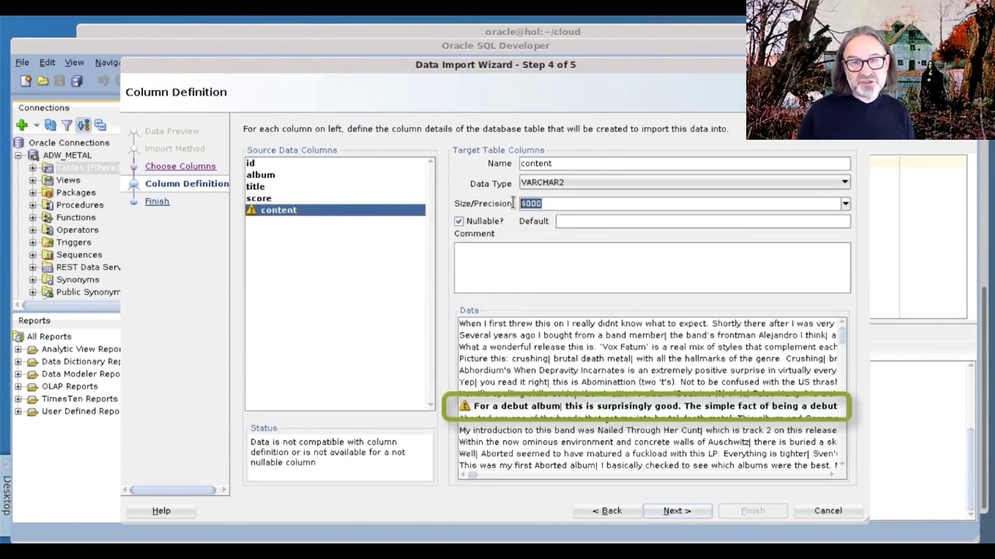
{"action": "left_click", "coordinate": [844, 204]}
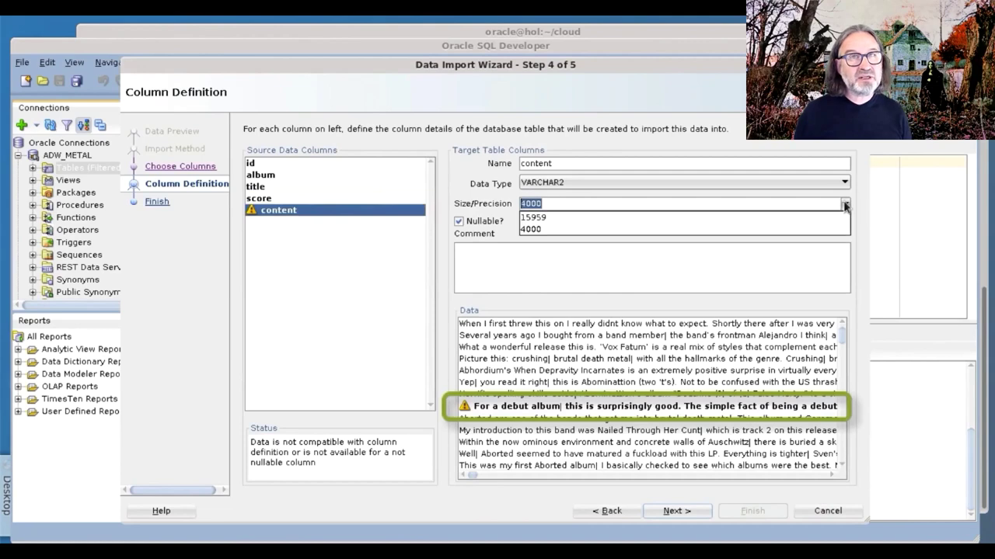
{"action": "left_click", "coordinate": [598, 218]}
{"action": "left_click", "coordinate": [561, 204]}
{"action": "left_click_drag", "start_coordinate": [556, 203], "coordinate": [510, 203]}
{"action": "type", "text": "24000"}
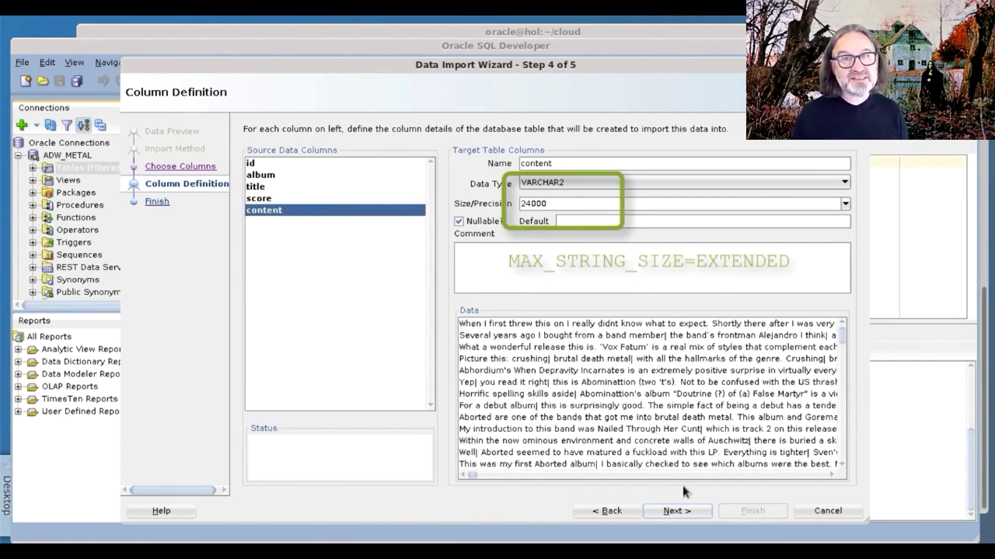
{"action": "left_click", "coordinate": [680, 511]}
{"action": "left_click", "coordinate": [742, 509]}
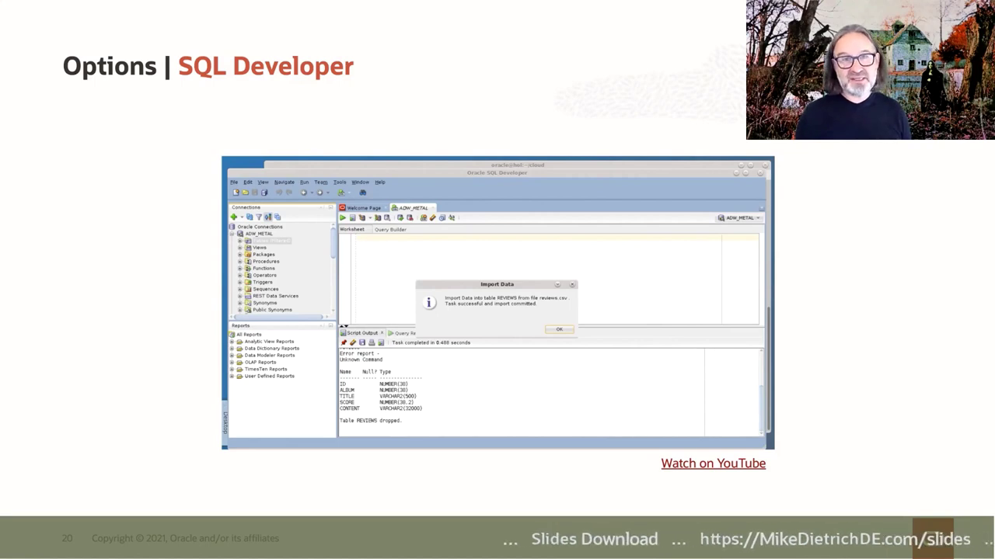
Advance from slide 20 to the Options overview slide highlighting SQL*Loader as option 3.
{"action": "key", "text": "Right"}
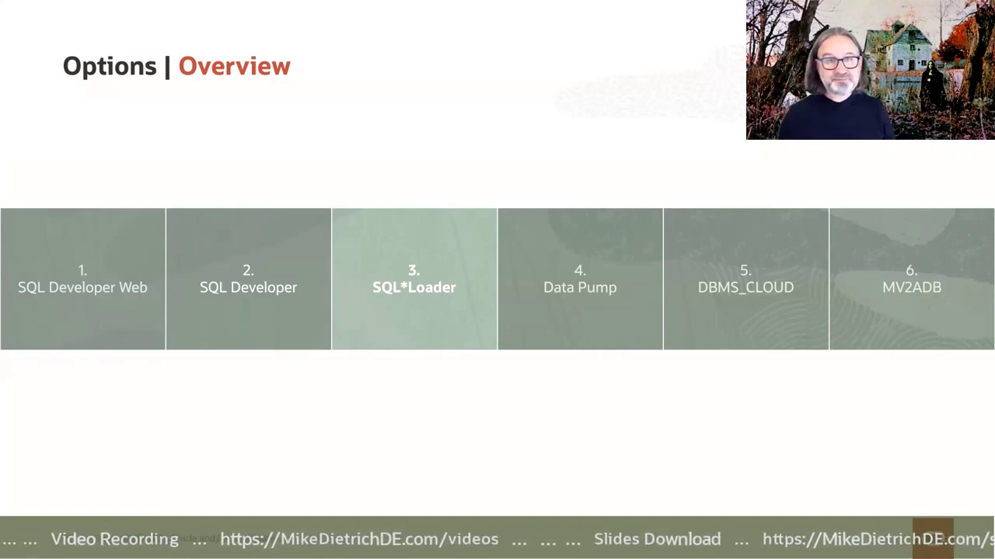
Move past the SQL*Loader summary slide to slide 23 with the terminal demo video.
{"action": "key", "text": "Right"}
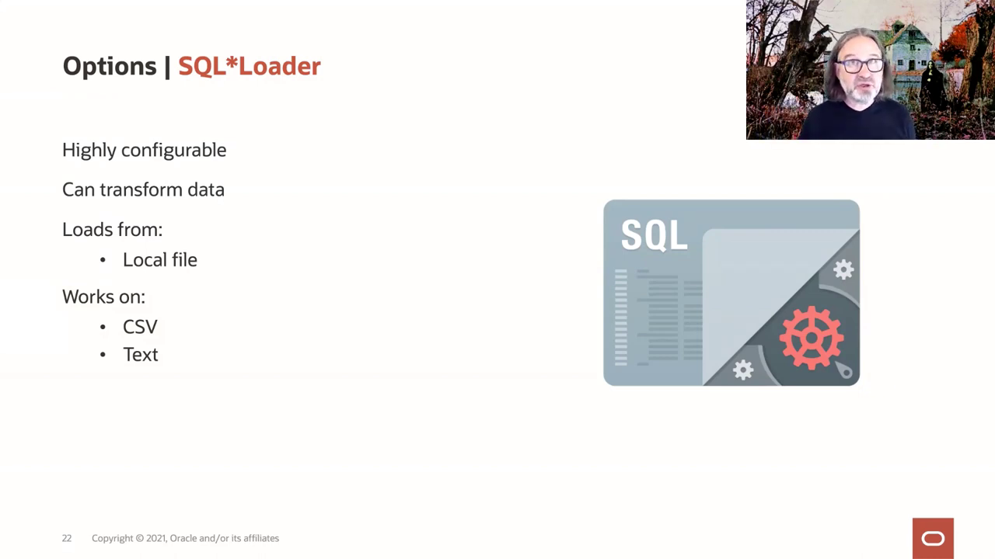
{"action": "key", "text": "Right"}
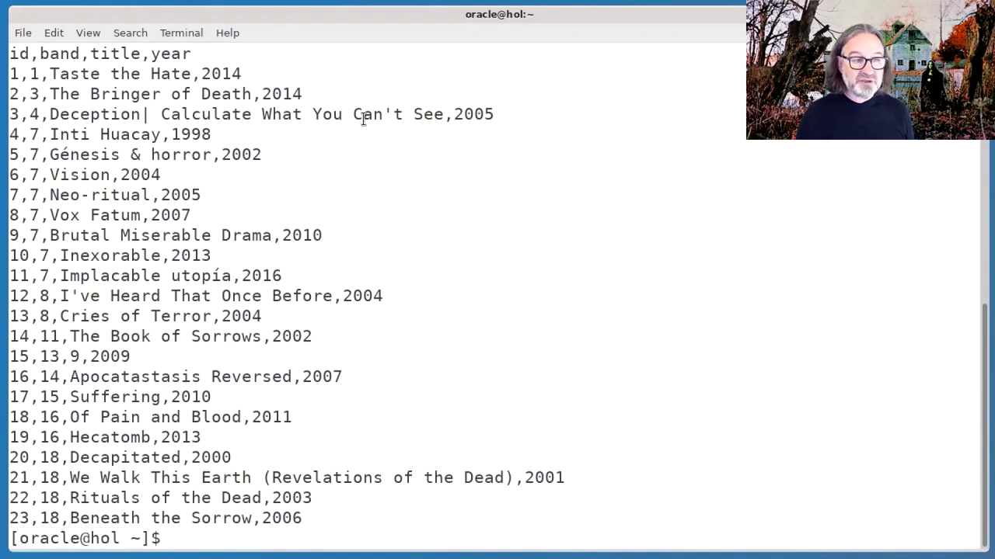
Connect to metal_high in SQLcl as admin with the account password.
{"action": "type", "text": "sql admin"}
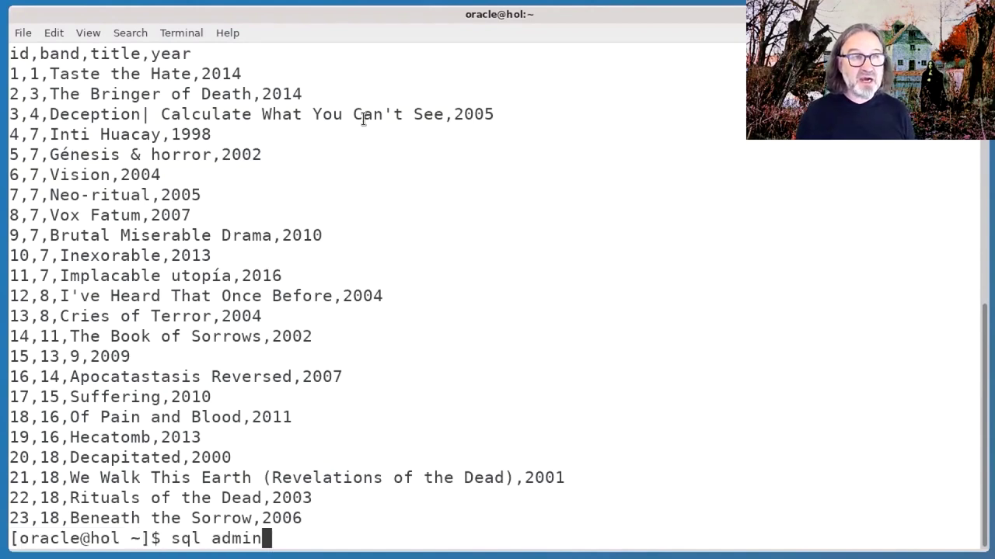
{"action": "type", "text": "@metal_high"}
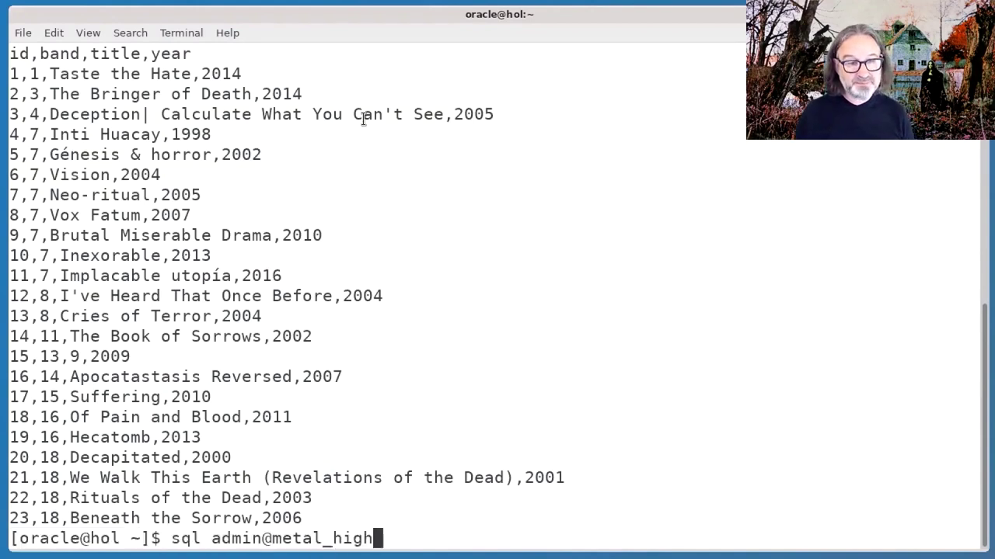
{"action": "key", "text": "Return"}
{"action": "type", "text": "************"}
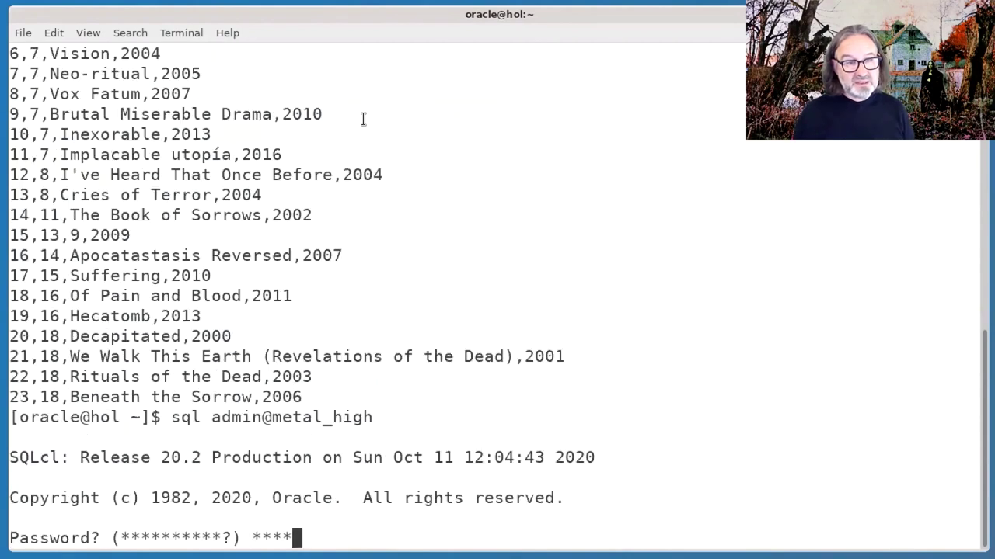
{"action": "key", "text": "Return"}
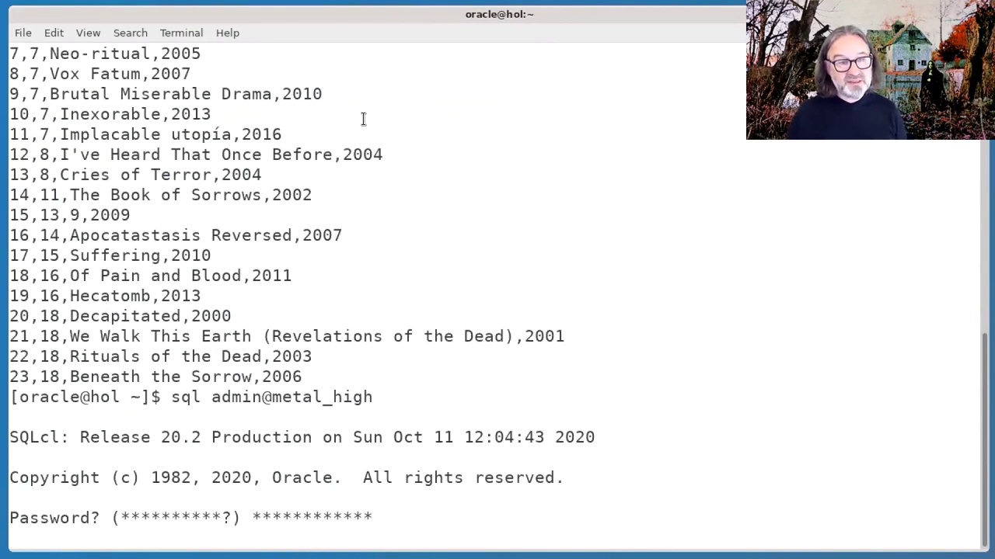
Create the ADMIN.ALBUMS table (id, band, title, year), exit SQLcl, and paste the sqlldr command.
{"action": "type", "text": "CREATE TABLE admin.albums (     id     NUMBER(38),     band   NUMBER(38),     title  VARCHAR2(4000),     year   VARCHAR2(4000) );"}
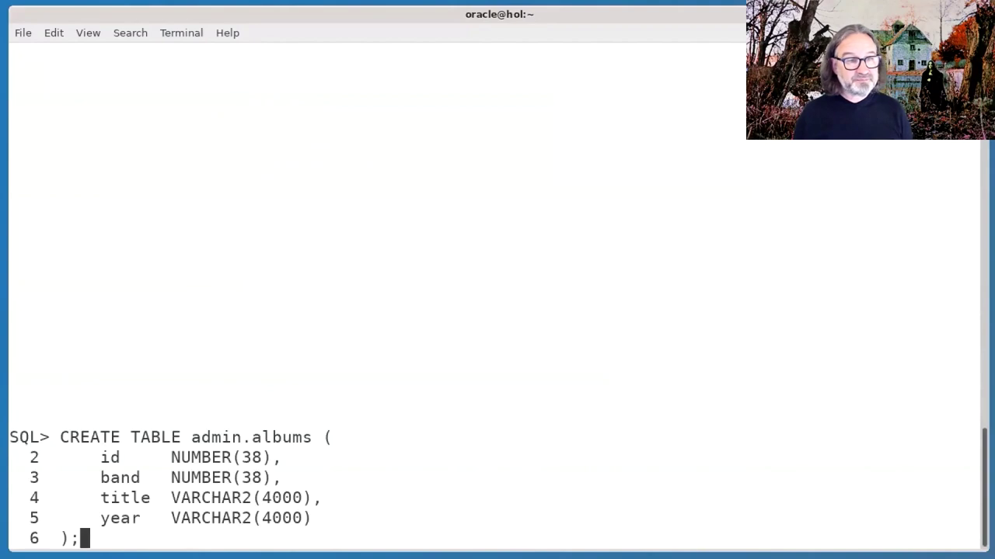
{"action": "key", "text": "Return"}
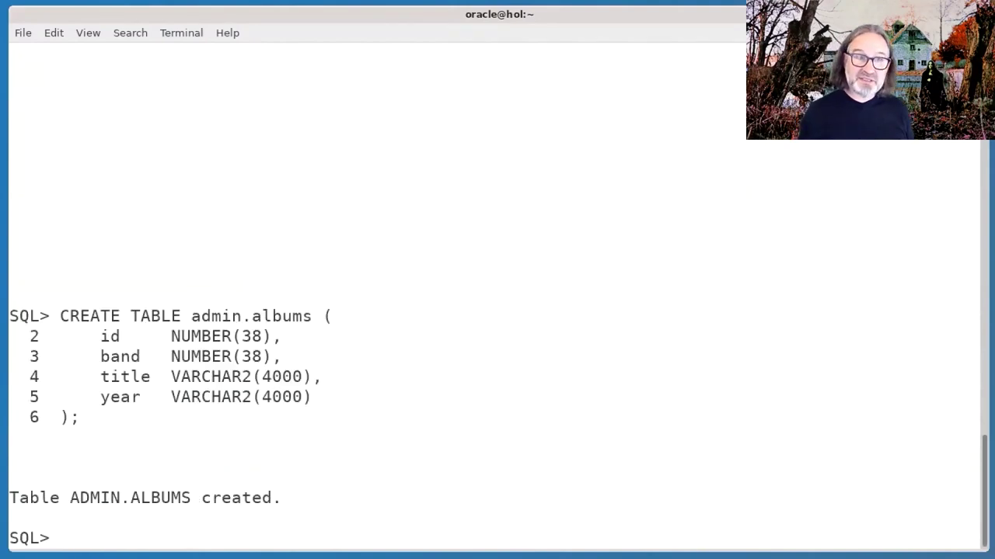
{"action": "type", "text": "exit"}
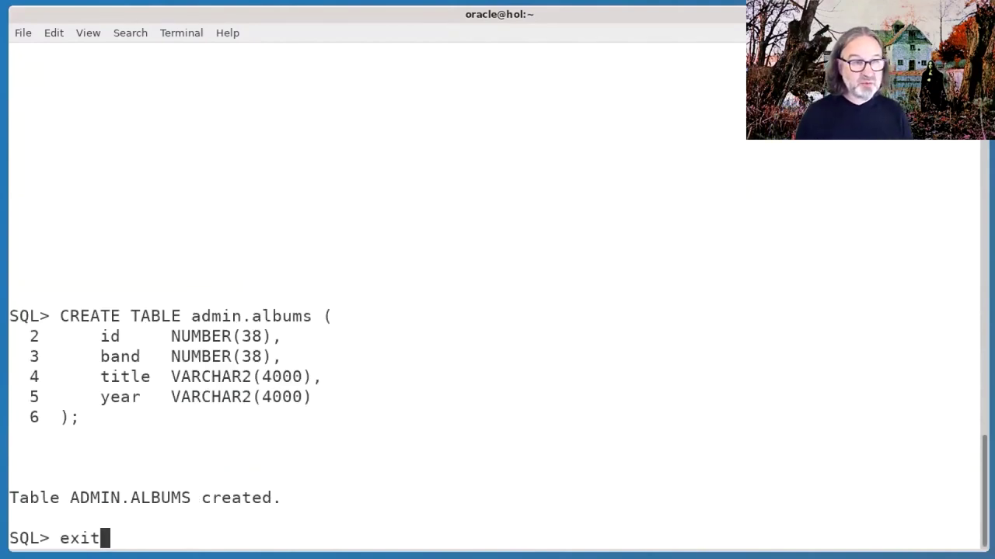
{"action": "key", "text": "Return"}
{"action": "type", "text": "sqlldr admin@metal_high \\    table=albums \\    data=albums.csv \\    external_table=not_used \\    field_names=all"}
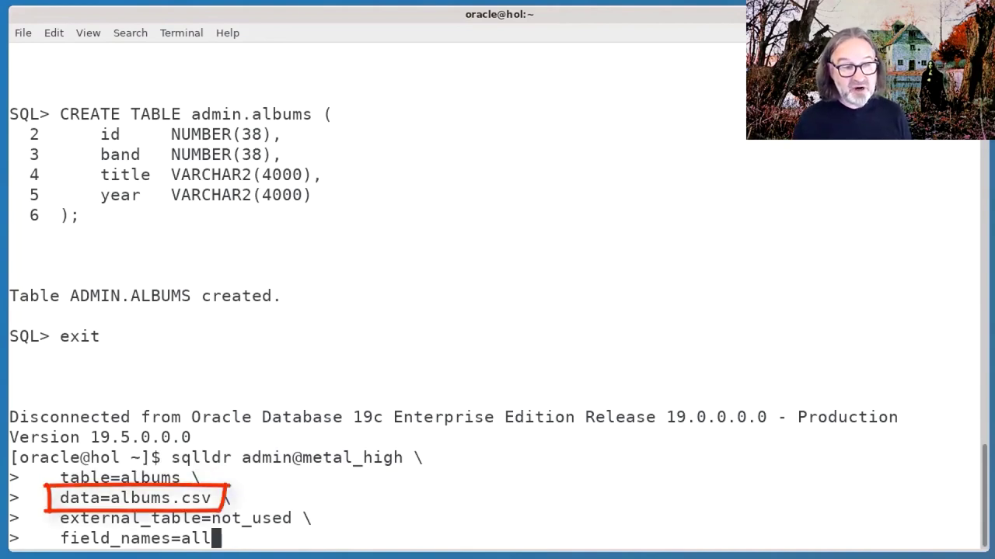
Load albums.csv into ALBUMS with sqlldr (28069 rows) and read albums.log showing zero rejects.
{"action": "key", "text": "Return"}
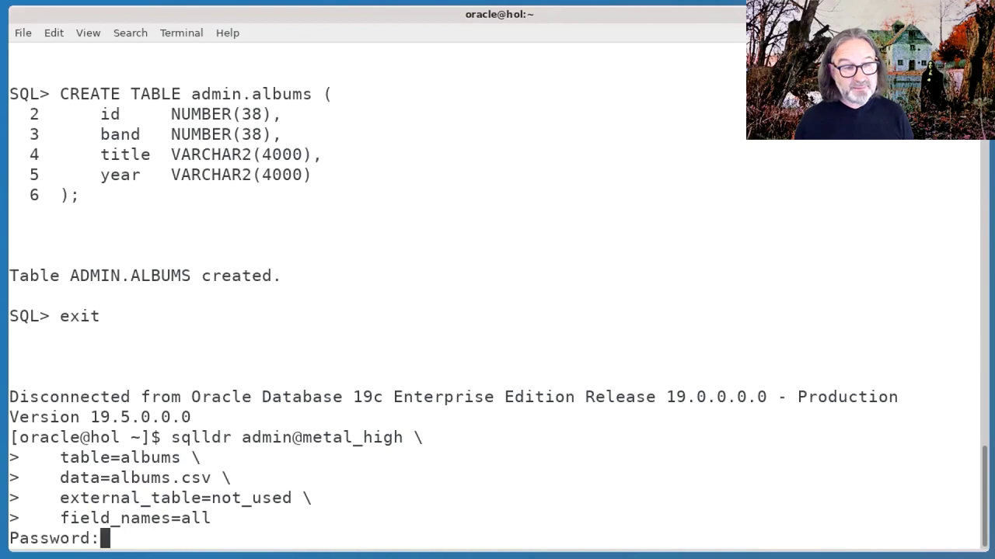
{"action": "key", "text": "Return"}
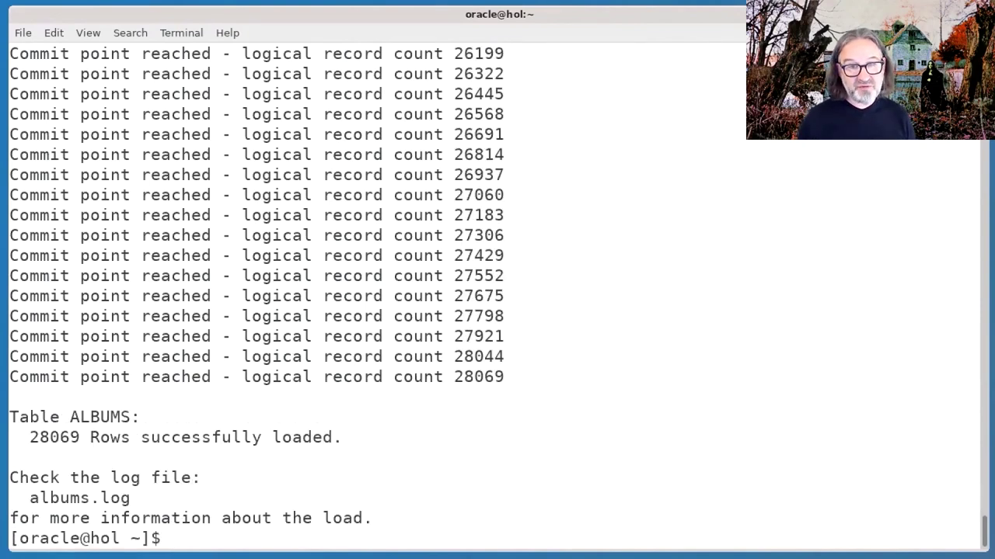
{"action": "type", "text": "more a"}
{"action": "key", "text": "Tab"}
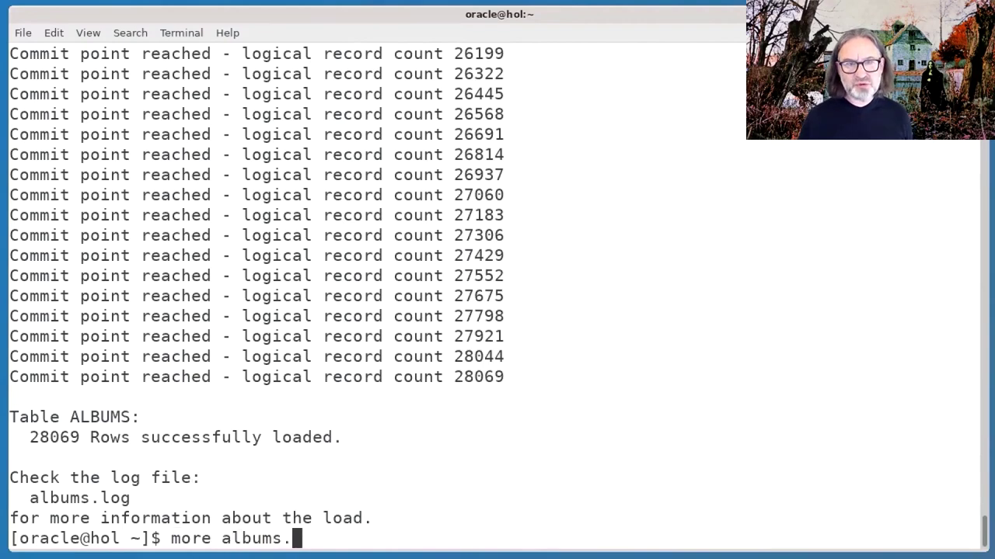
{"action": "type", "text": "l"}
{"action": "key", "text": "Tab"}
{"action": "key", "text": "Return"}
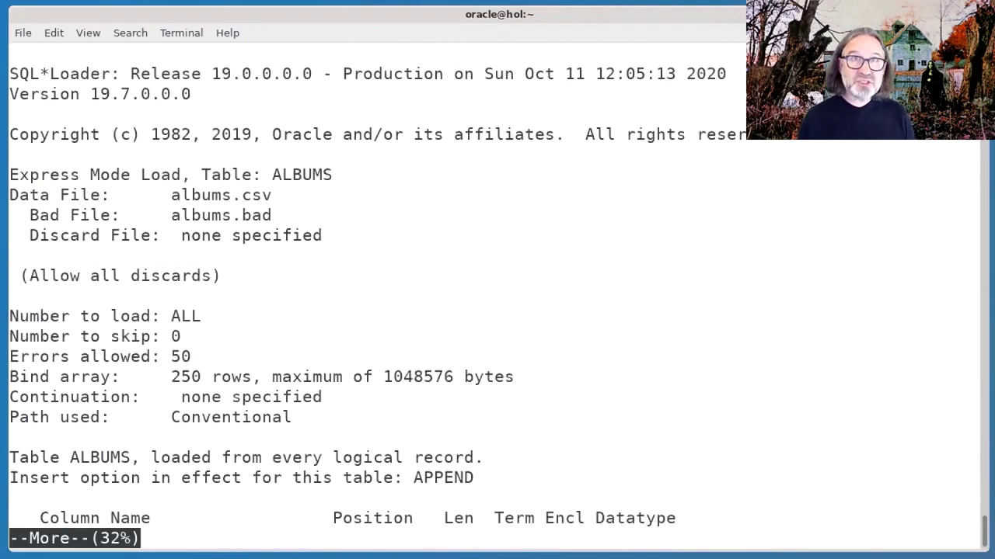
{"action": "key", "text": "space"}
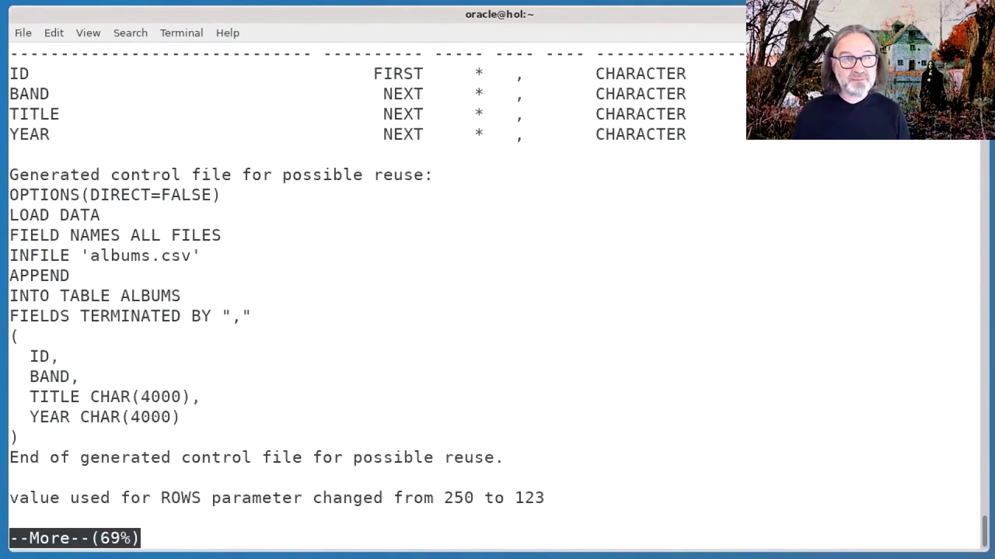
{"action": "key", "text": "space"}
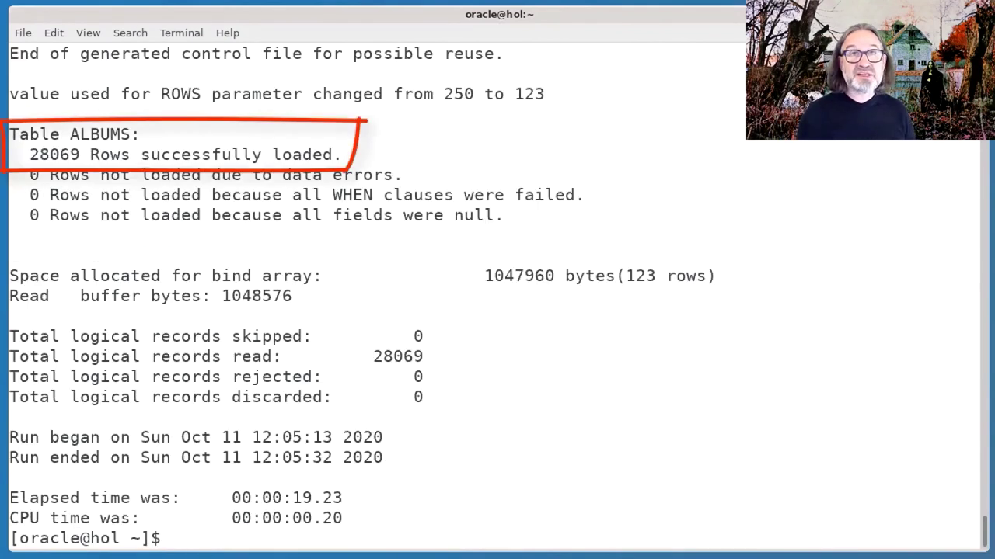
{"action": "type", "text": "s"}
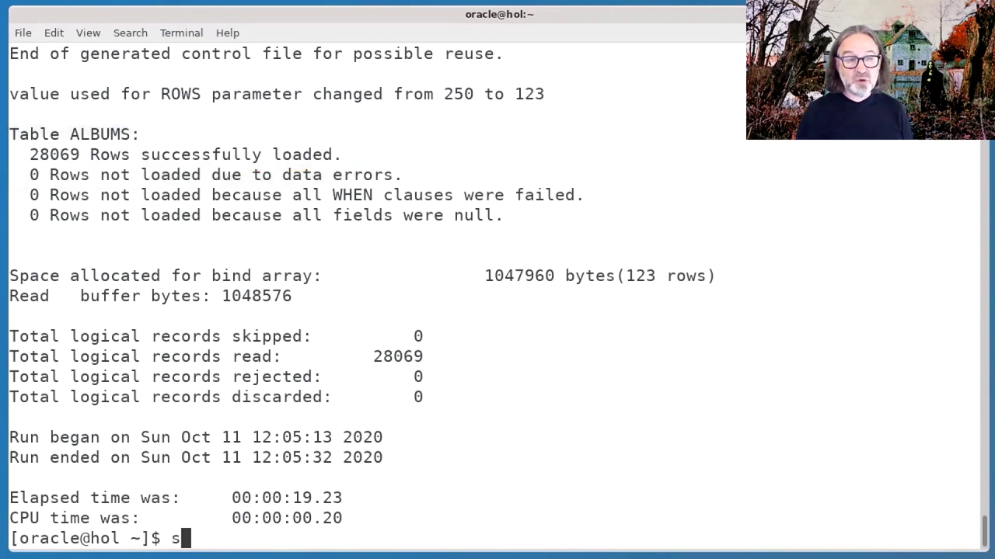
{"action": "type", "text": "ql admin@"}
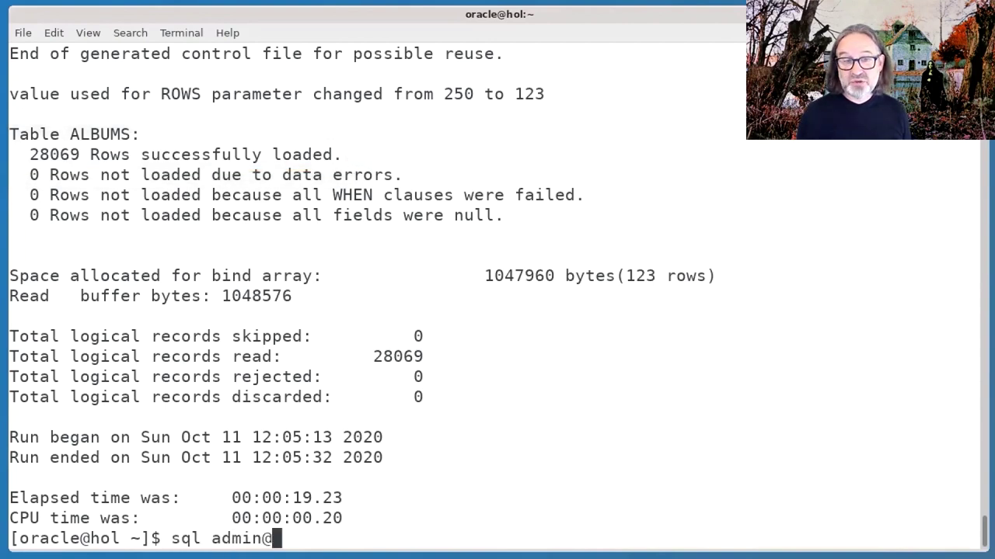
{"action": "type", "text": "metal_high"}
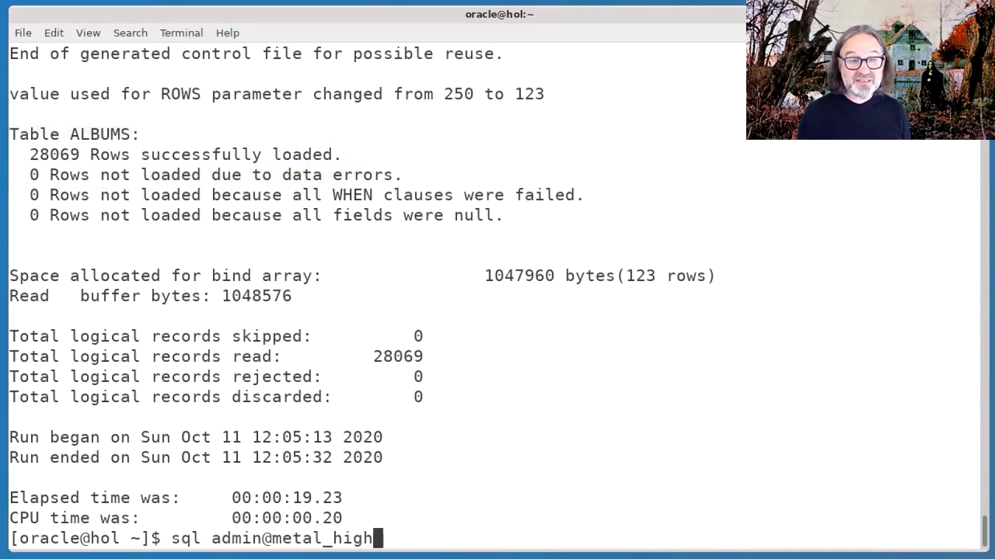
Log back into metal_high in SQLcl with the admin password.
{"action": "key", "text": "Return"}
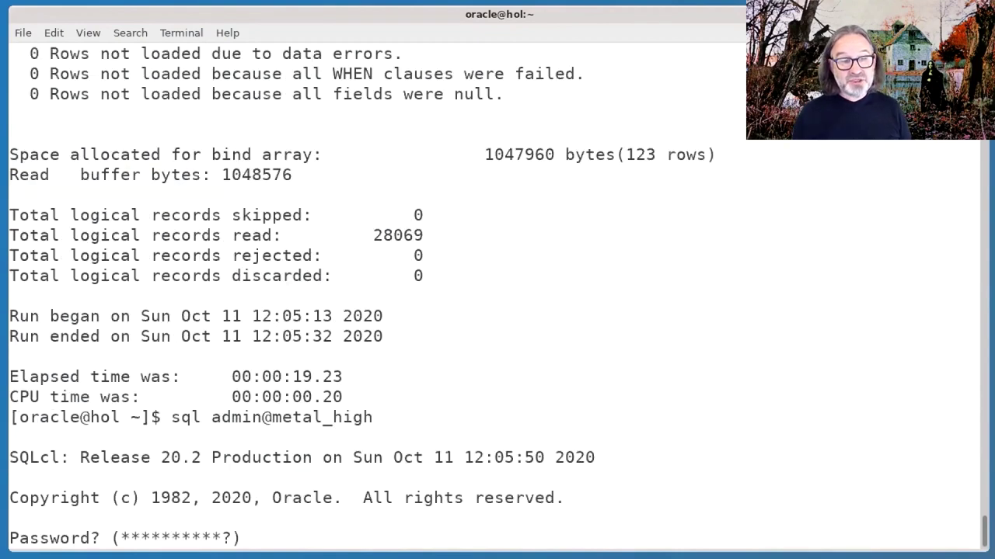
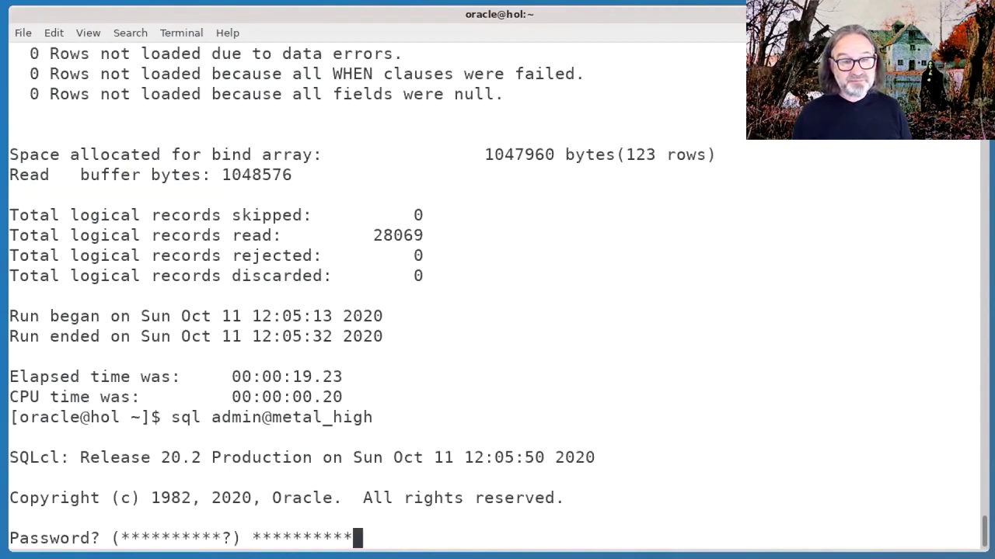
{"action": "key", "text": "Return"}
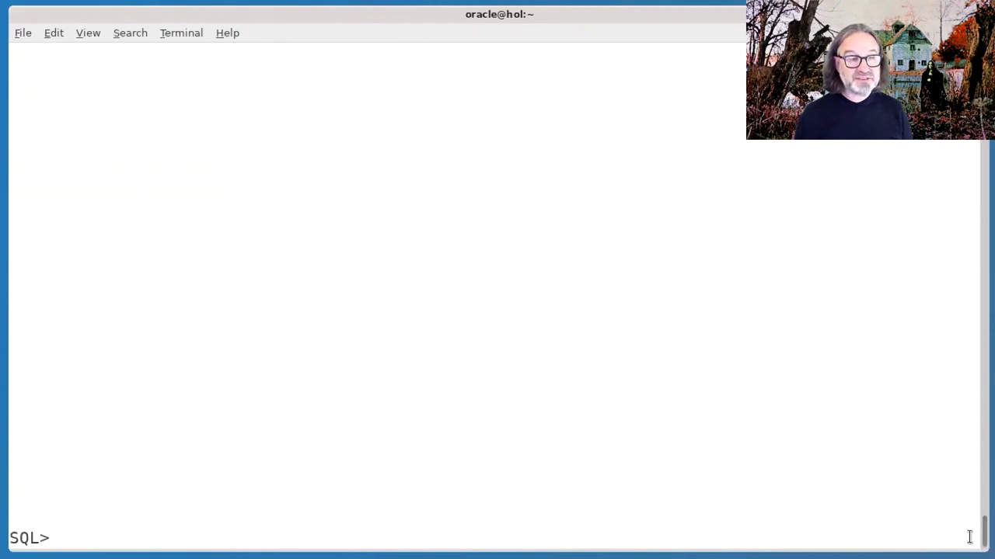
List the first 10 ALBUMS rows ordered by id, then advance slides to the Data Pump overview.
{"action": "type", "text": "select * from albums order by 1 fetch first 10 rows only;"}
{"action": "key", "text": "Return"}
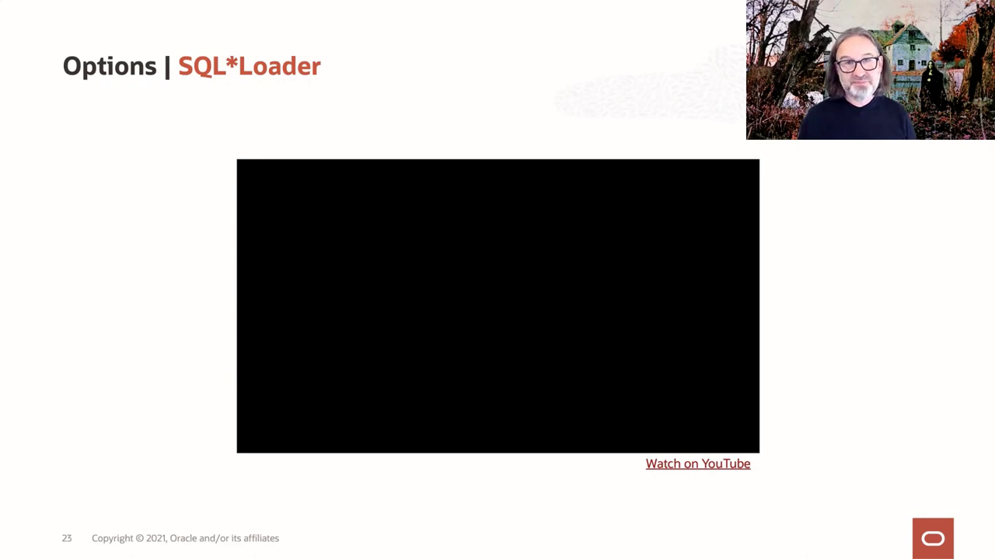
{"action": "key", "text": "Right"}
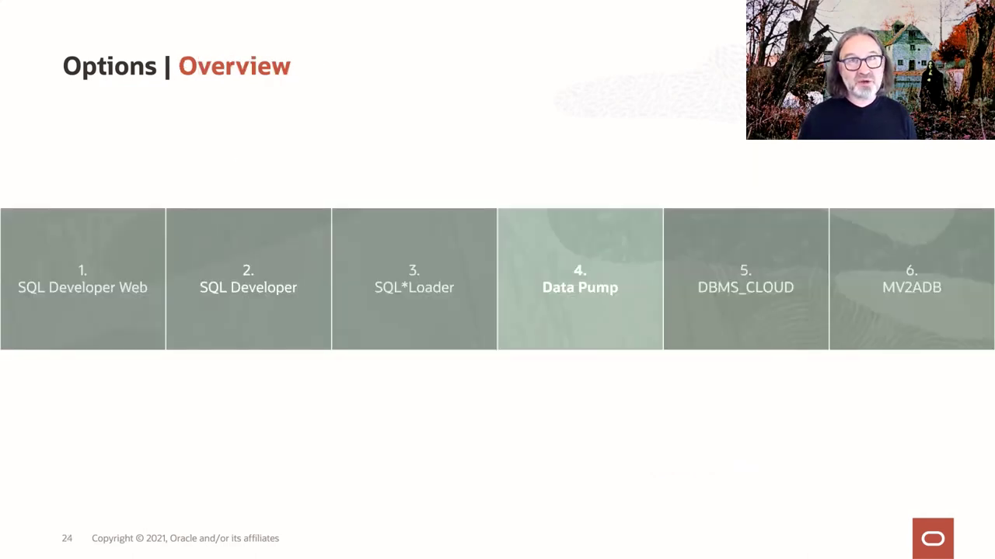